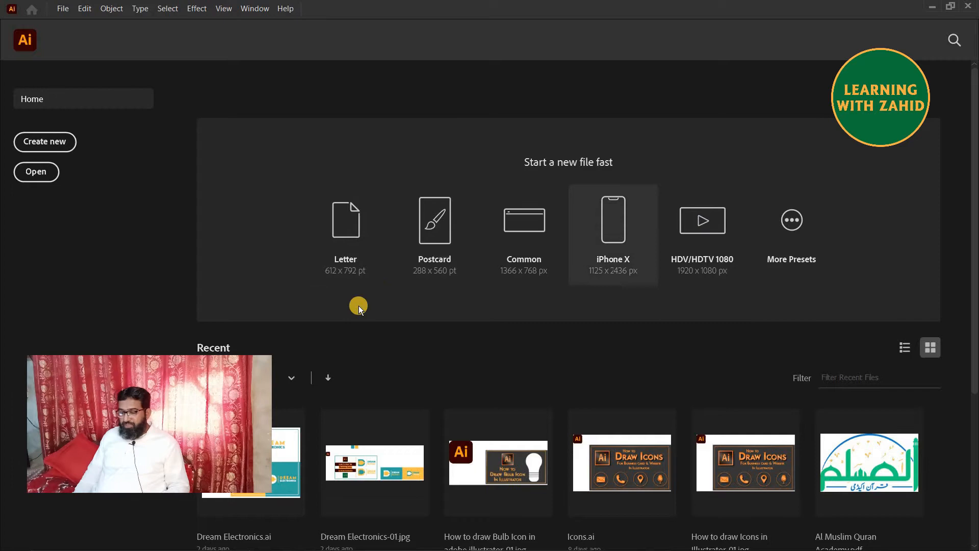
- Start setting up a new document and look through the recently used presets
{"action": "scroll", "coordinate": [416, 326], "scroll_direction": "down", "scroll_amount": 5}
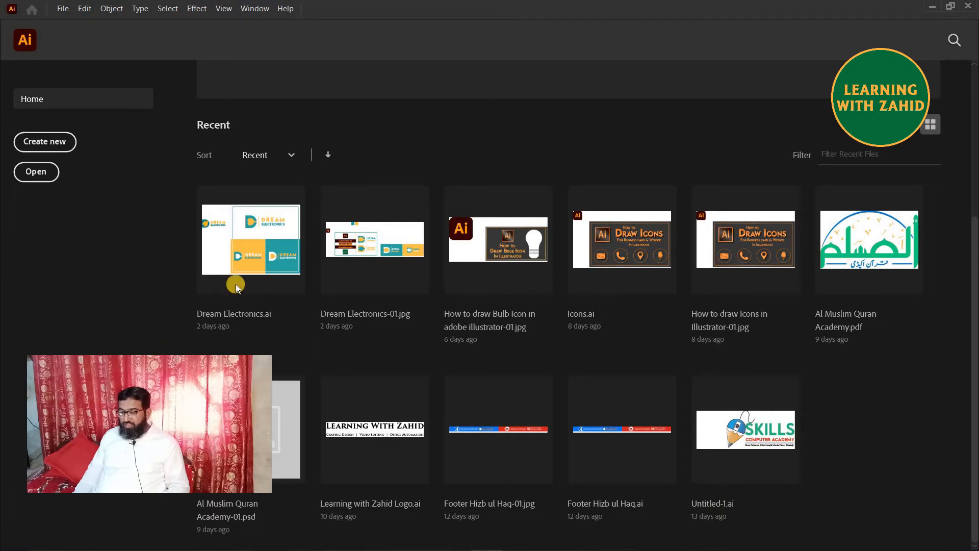
{"action": "scroll", "coordinate": [454, 370], "scroll_direction": "up", "scroll_amount": 5}
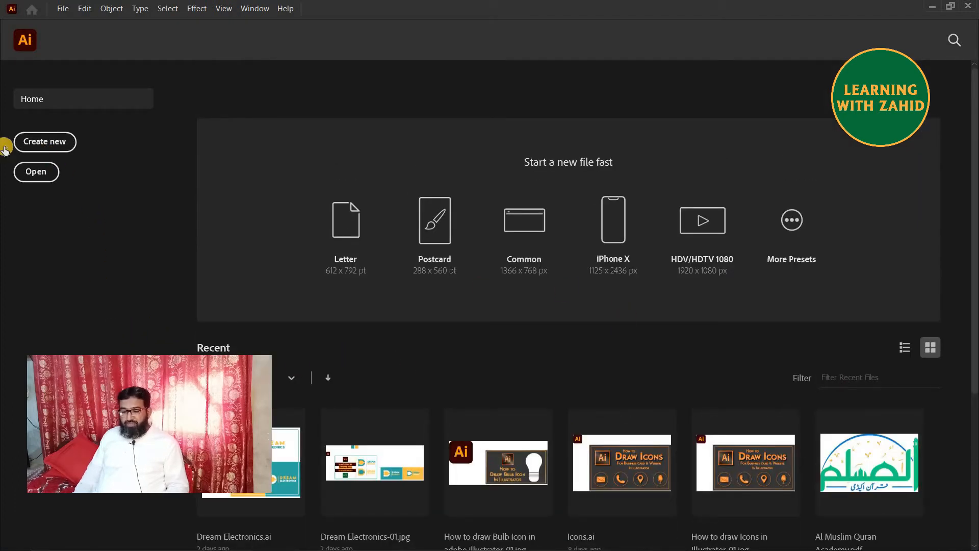
{"action": "left_click", "coordinate": [55, 146]}
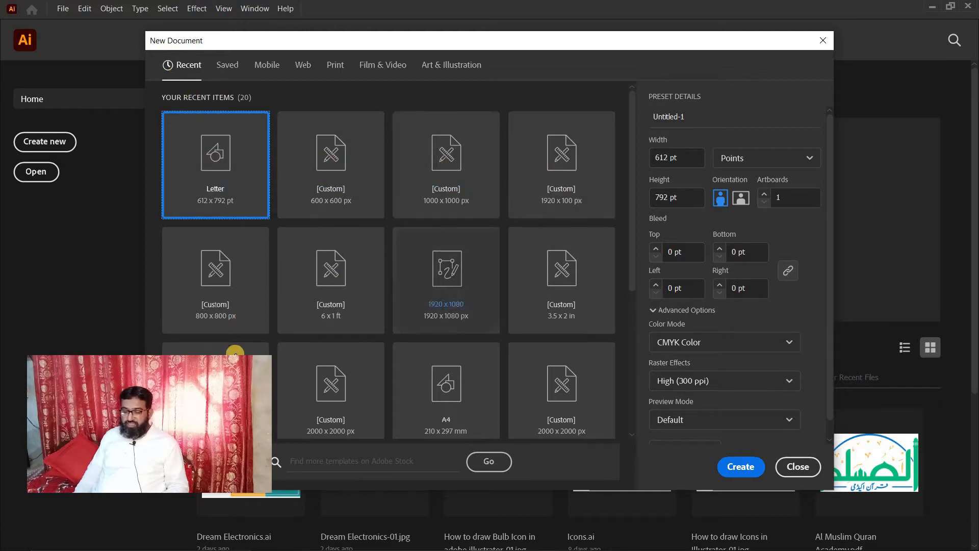
{"action": "scroll", "coordinate": [450, 354], "scroll_direction": "down", "scroll_amount": 2}
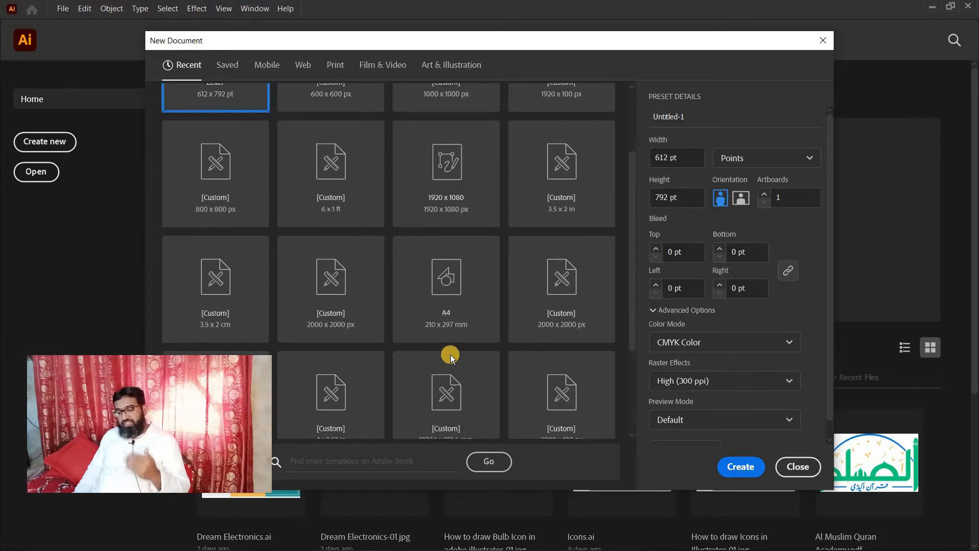
{"action": "scroll", "coordinate": [451, 354], "scroll_direction": "up", "scroll_amount": 2}
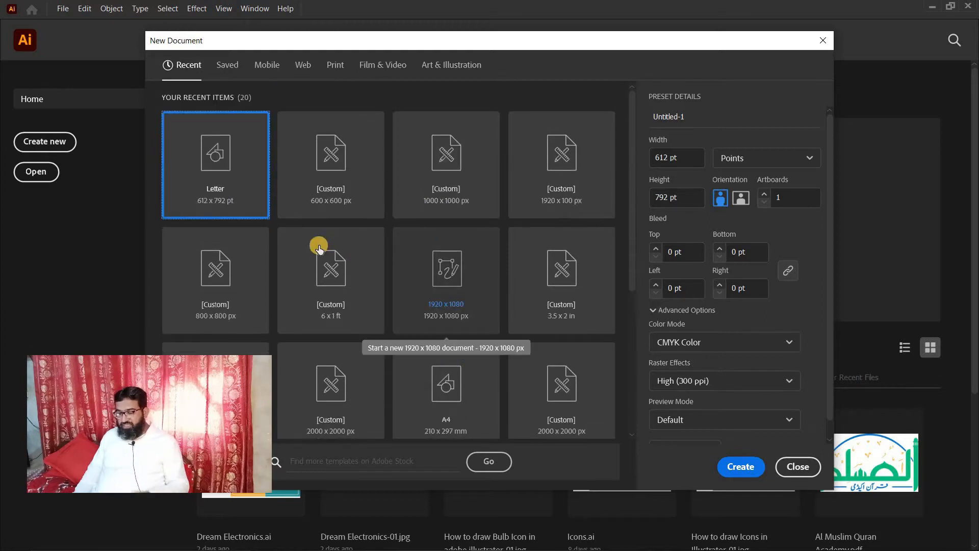
- Look through the Saved, Mobile, Web, Print and Film & Video presets, and choose the Art & Illustration category with its Postcard preset
{"action": "left_click", "coordinate": [229, 71]}
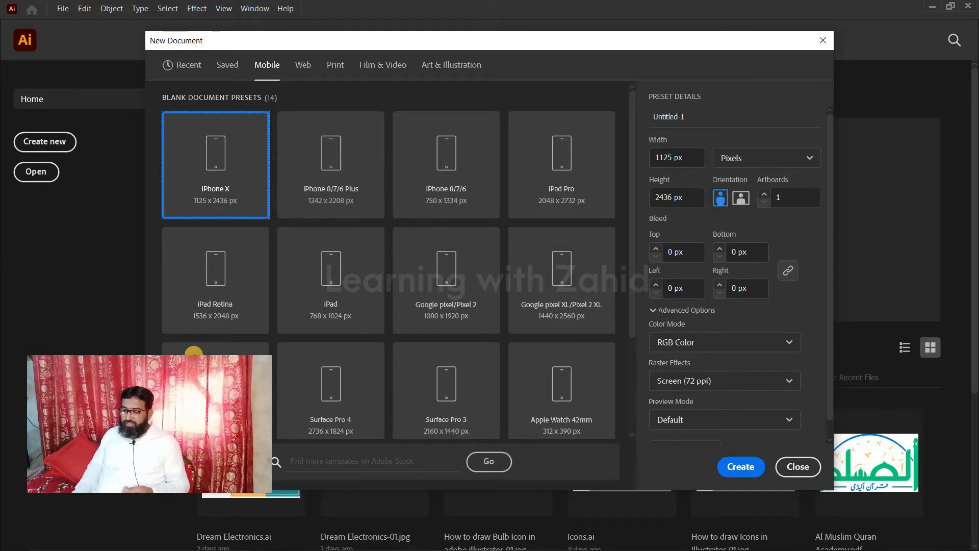
{"action": "scroll", "coordinate": [549, 383], "scroll_direction": "down", "scroll_amount": 3}
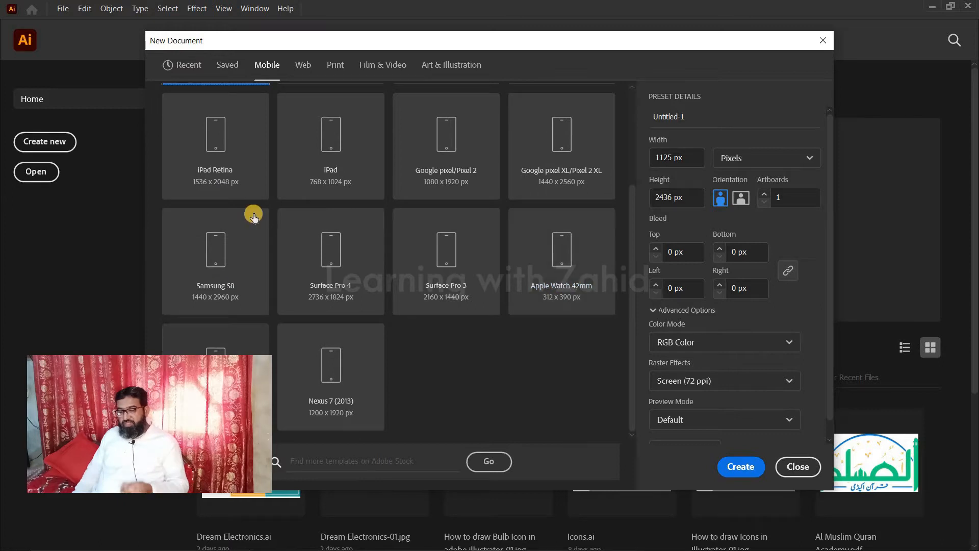
{"action": "scroll", "coordinate": [253, 217], "scroll_direction": "up", "scroll_amount": 3}
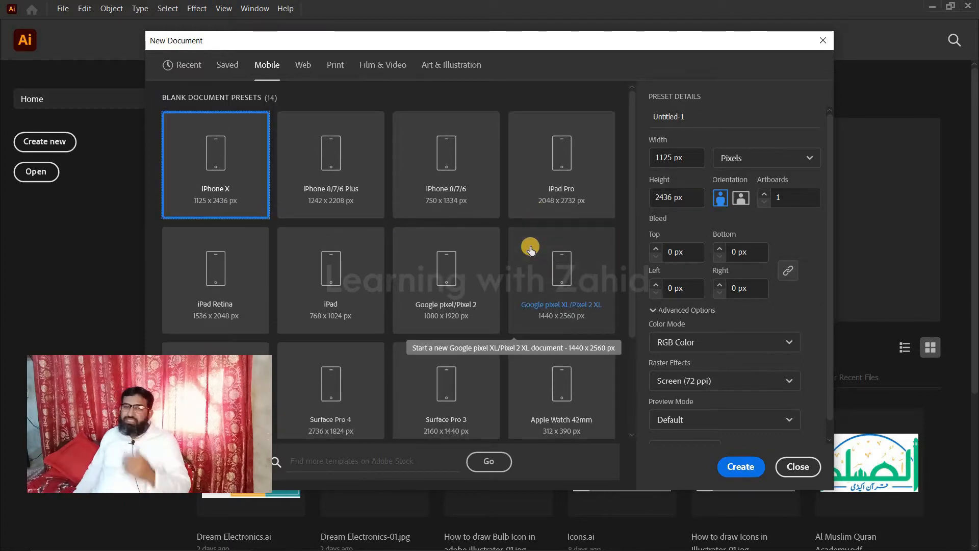
{"action": "left_click", "coordinate": [304, 65]}
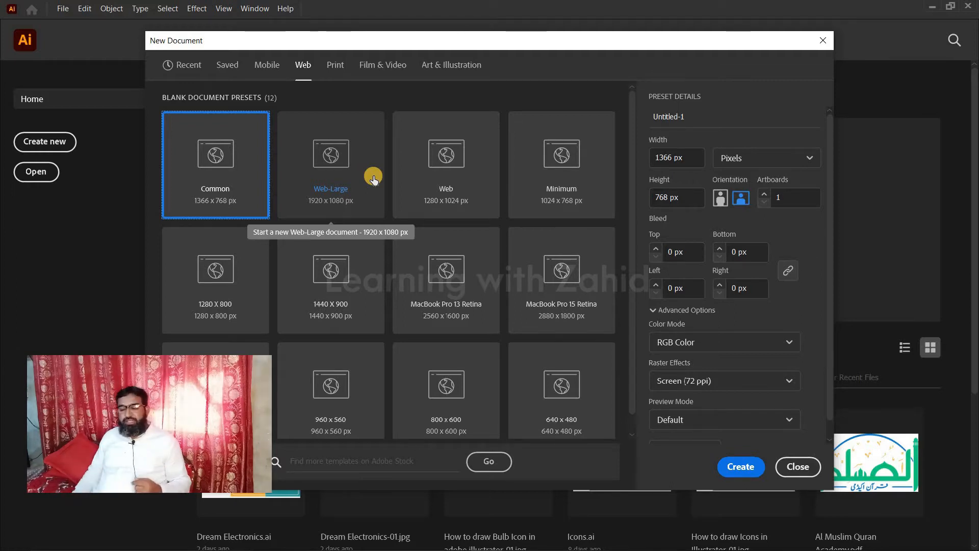
{"action": "left_click", "coordinate": [329, 70]}
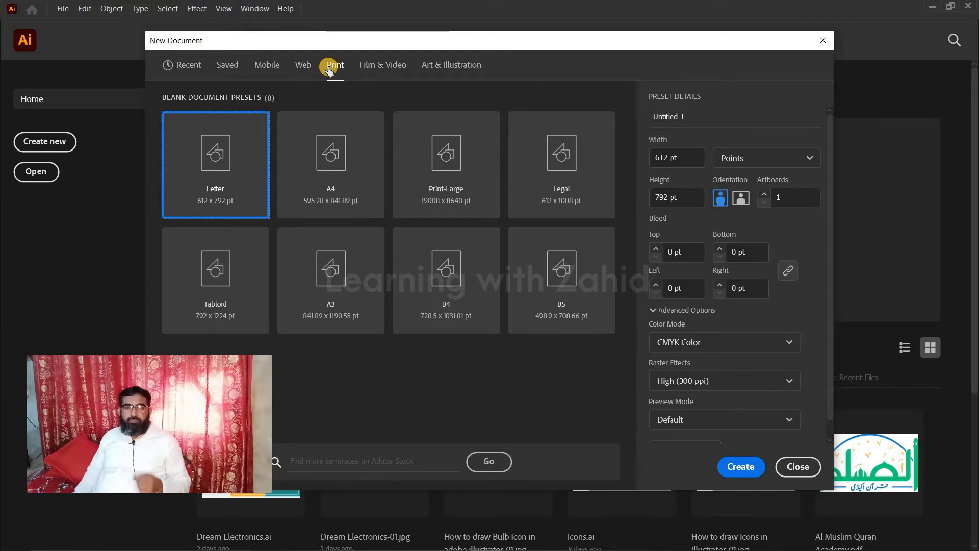
{"action": "left_click", "coordinate": [391, 71]}
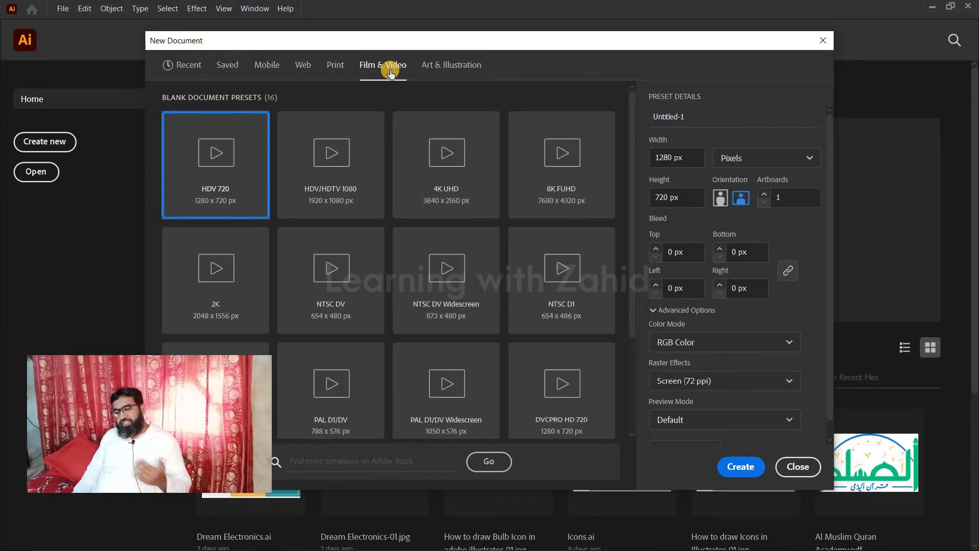
{"action": "left_click", "coordinate": [460, 68]}
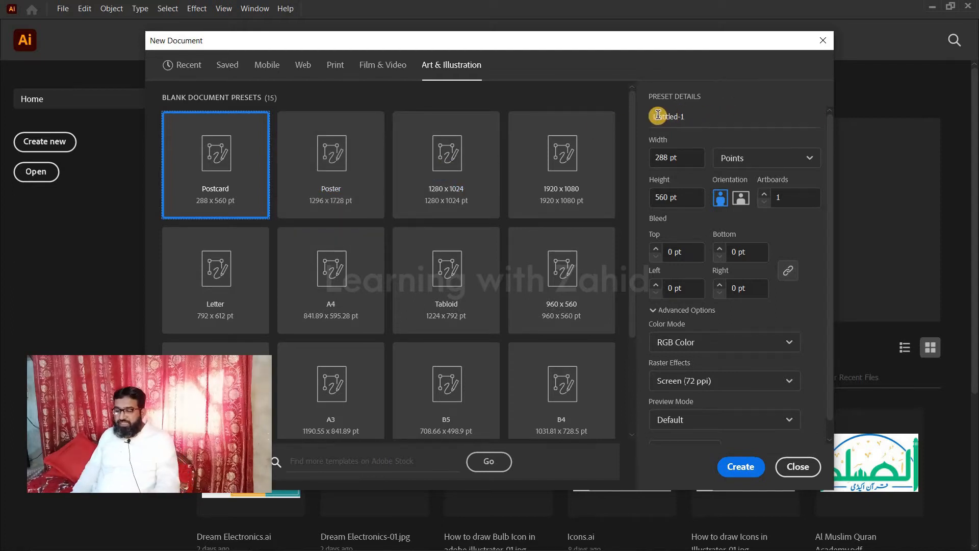
- Name the new document Class 01
{"action": "left_click", "coordinate": [704, 121]}
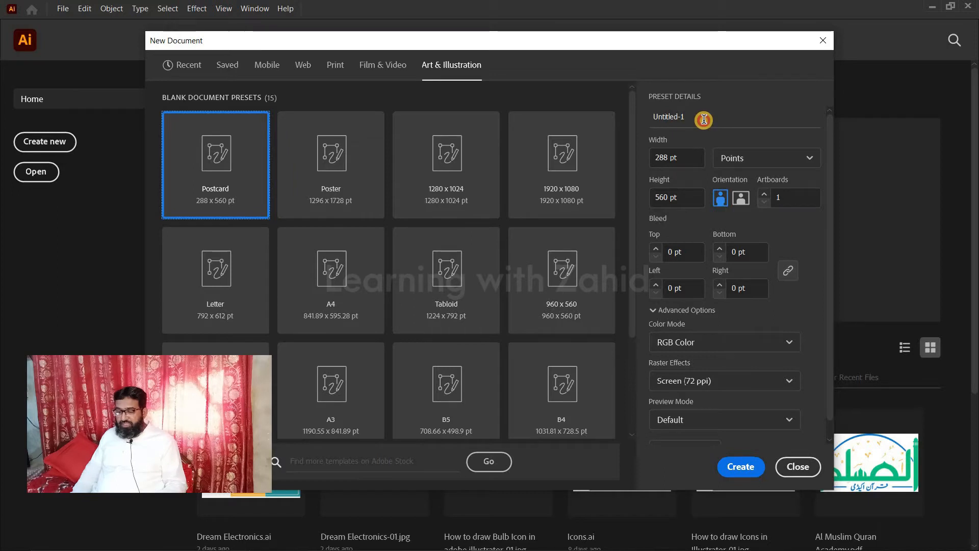
{"action": "key", "text": "BackSpace"}
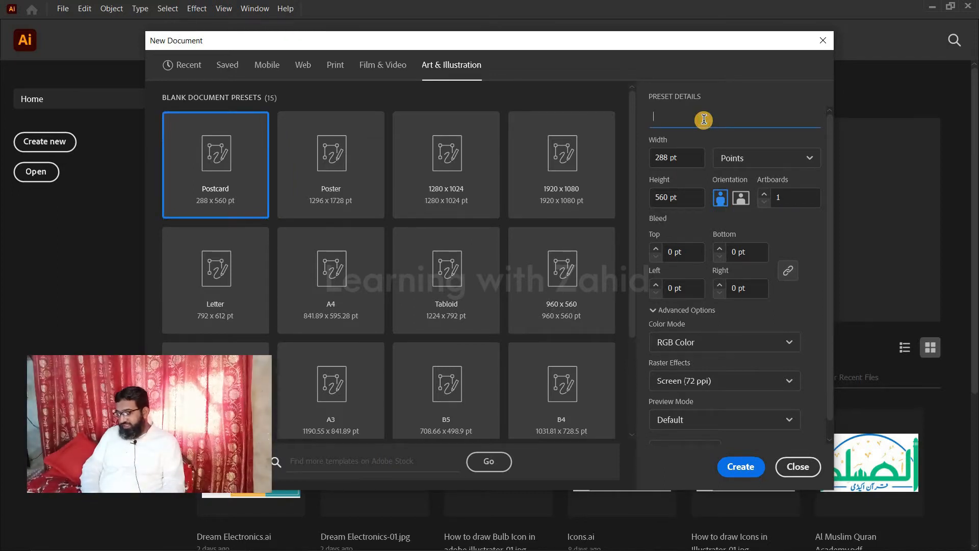
{"action": "type", "text": "Class 01"}
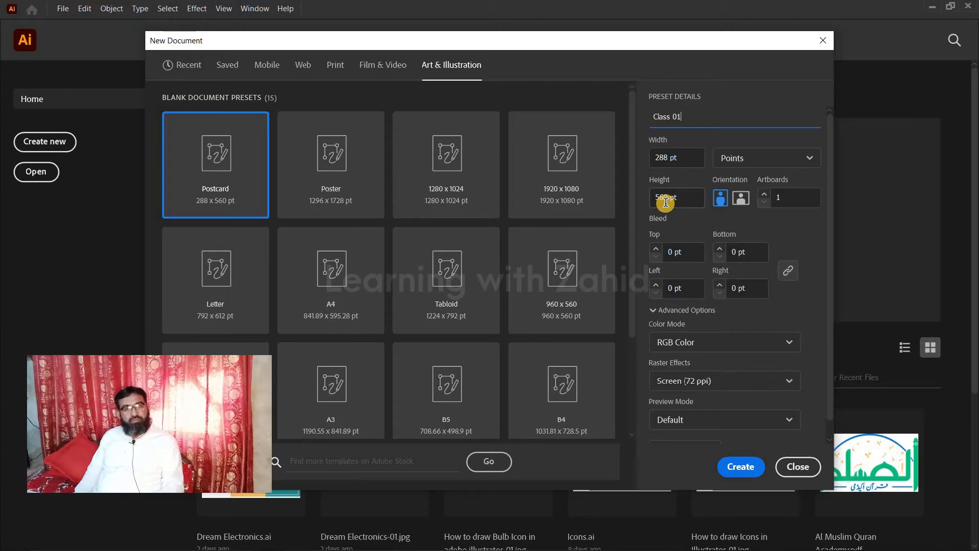
- Set the document size to 1000 px wide by 1000 px high with pixels as the unit, and create the document
{"action": "left_click", "coordinate": [776, 157]}
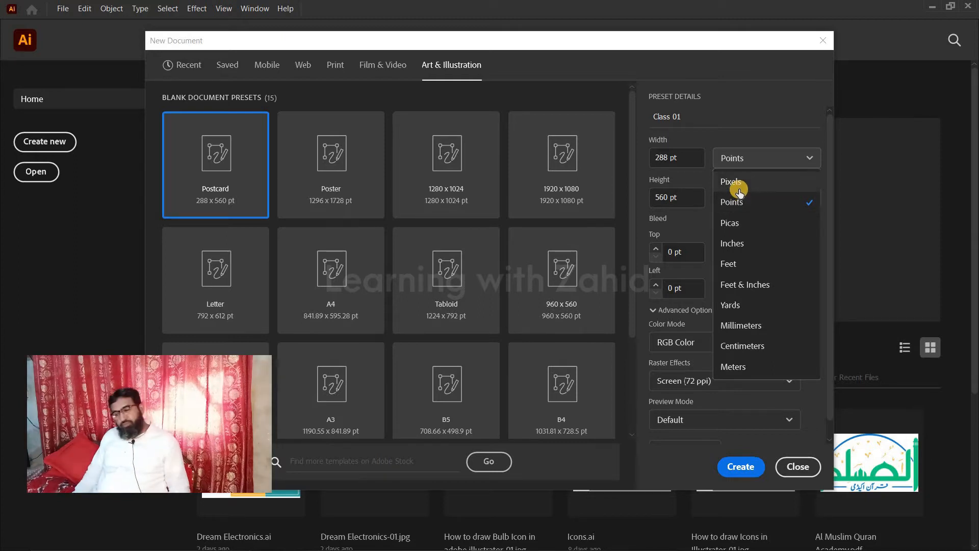
{"action": "left_click", "coordinate": [738, 188]}
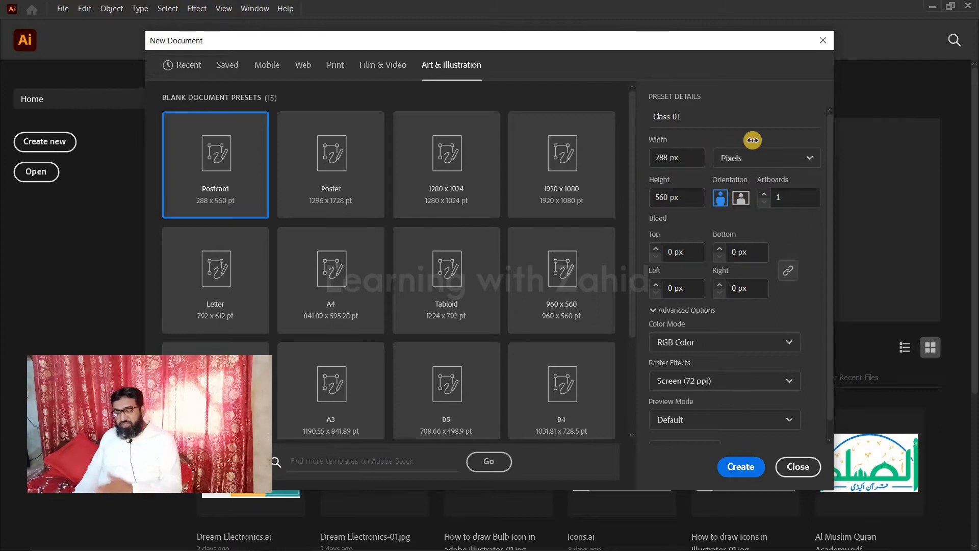
{"action": "left_click", "coordinate": [658, 157]}
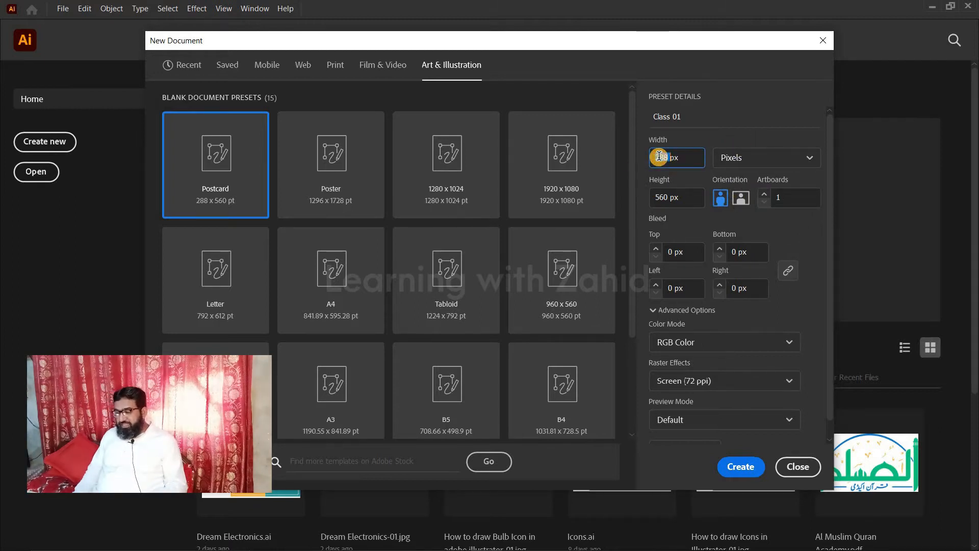
{"action": "type", "text": "1000"}
{"action": "key", "text": "Tab"}
{"action": "key", "text": "Tab"}
{"action": "type", "text": "1"}
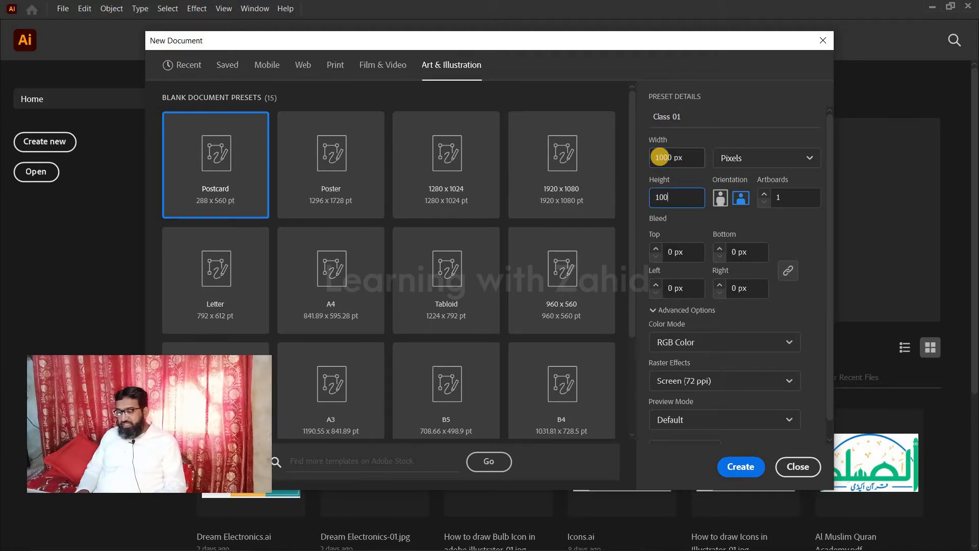
{"action": "type", "text": "000"}
{"action": "key", "text": "Tab"}
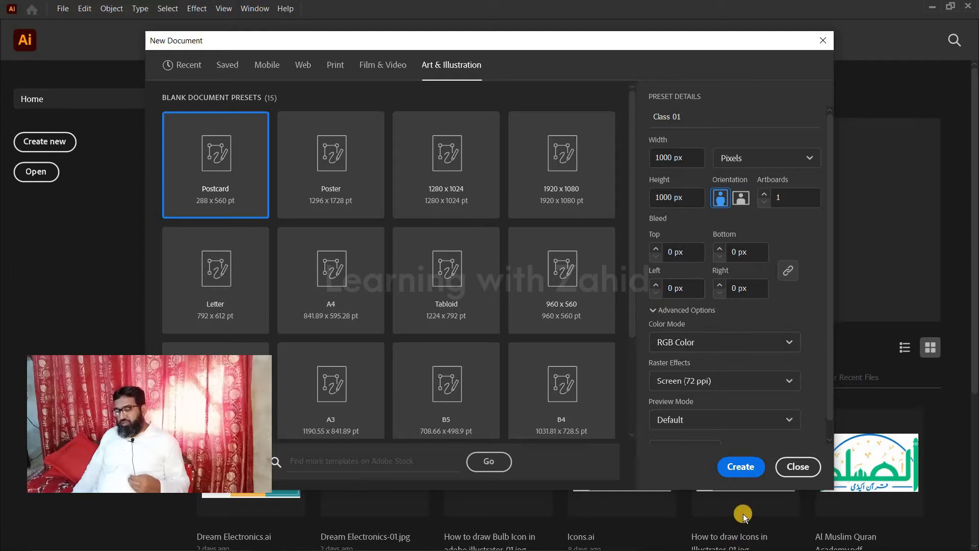
{"action": "left_click", "coordinate": [757, 467]}
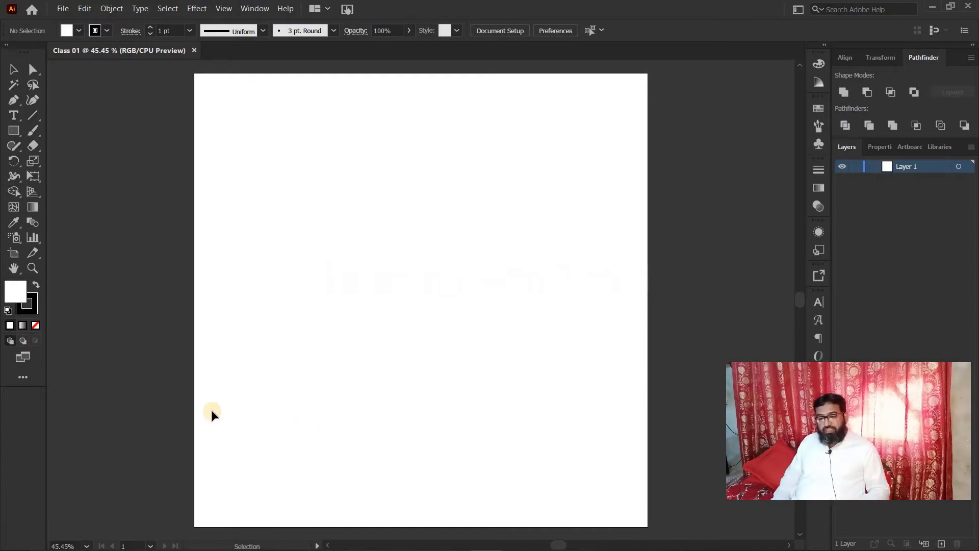
- Switch the tools to a single-column layout and restore the two-column layout
{"action": "left_click", "coordinate": [7, 47]}
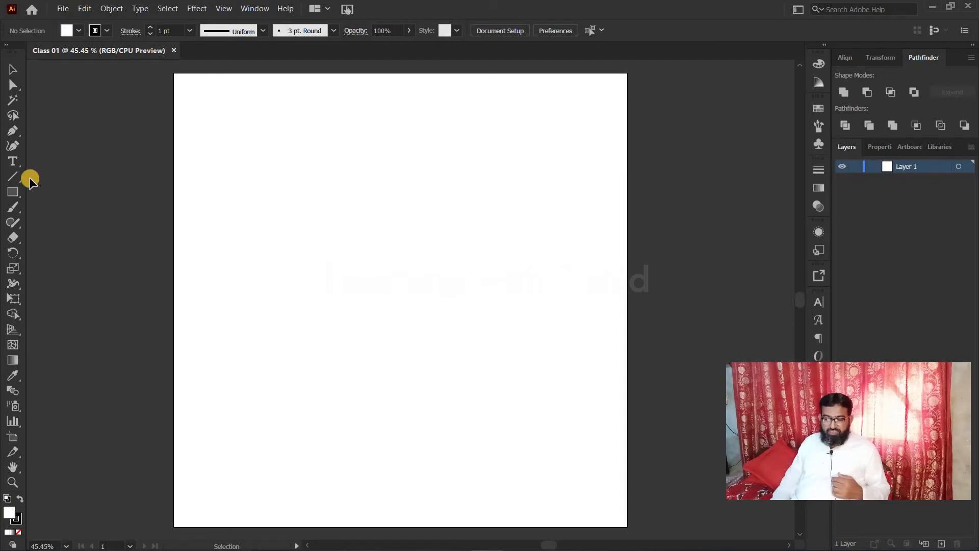
{"action": "double_click", "coordinate": [13, 466]}
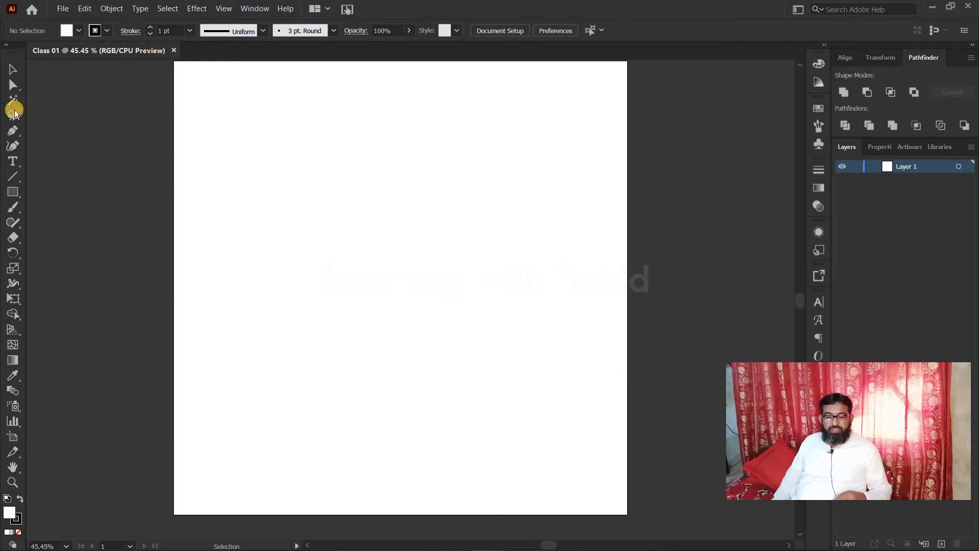
{"action": "left_click", "coordinate": [7, 46]}
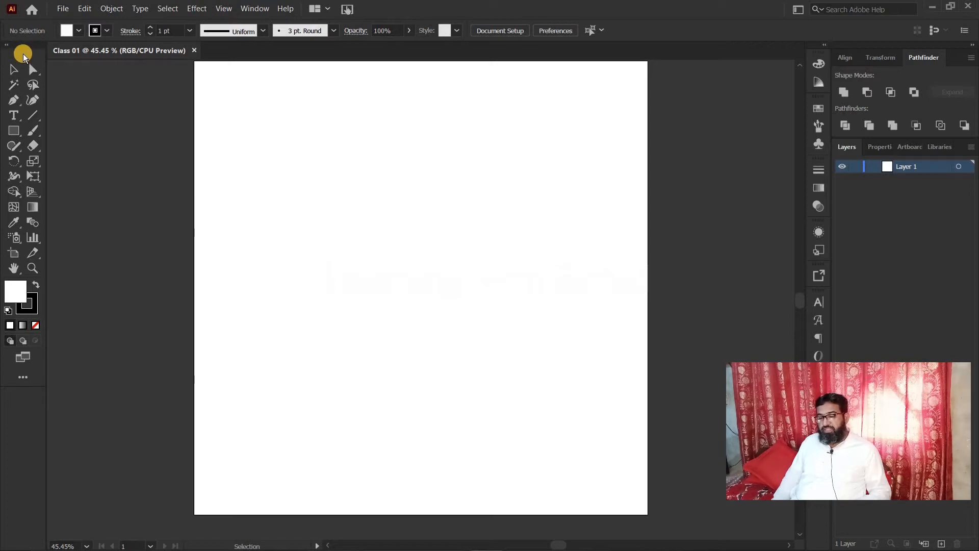
- Undock the tool set, dock it beside the collapsed panel icons, and return it to the left edge of the workspace
{"action": "left_click_drag", "start_coordinate": [26, 70], "coordinate": [512, 114]}
{"action": "left_click_drag", "start_coordinate": [665, 95], "coordinate": [801, 85]}
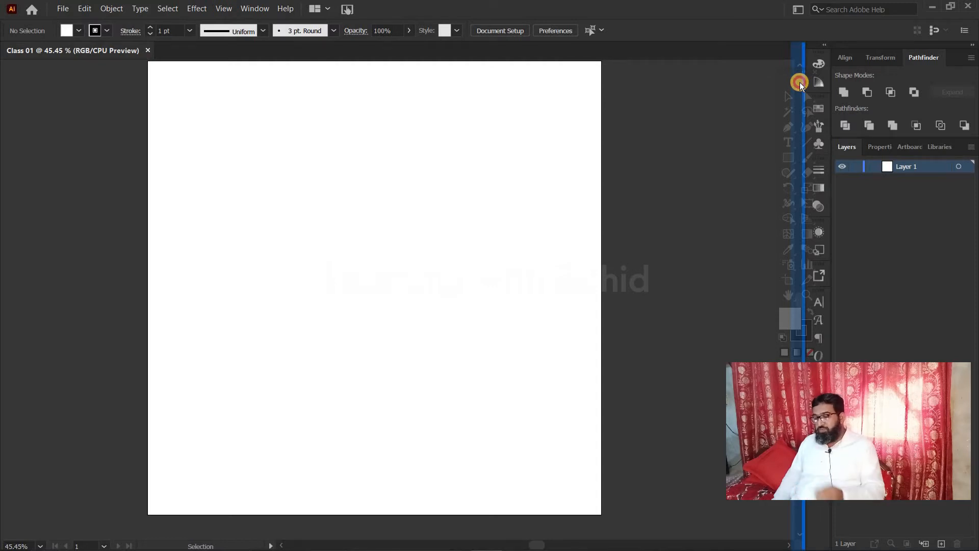
{"action": "left_click_drag", "start_coordinate": [800, 85], "coordinate": [800, 83]}
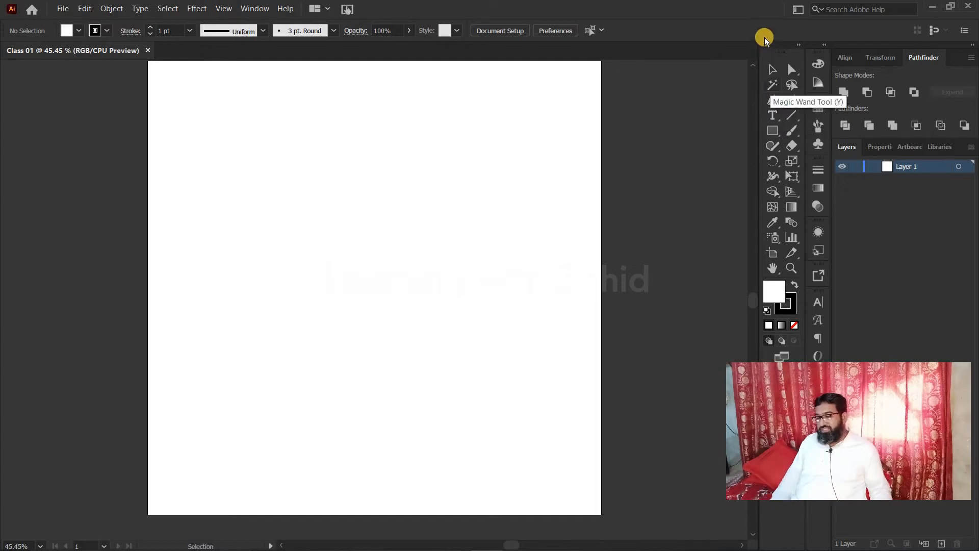
{"action": "left_click_drag", "start_coordinate": [781, 53], "coordinate": [1, 87]}
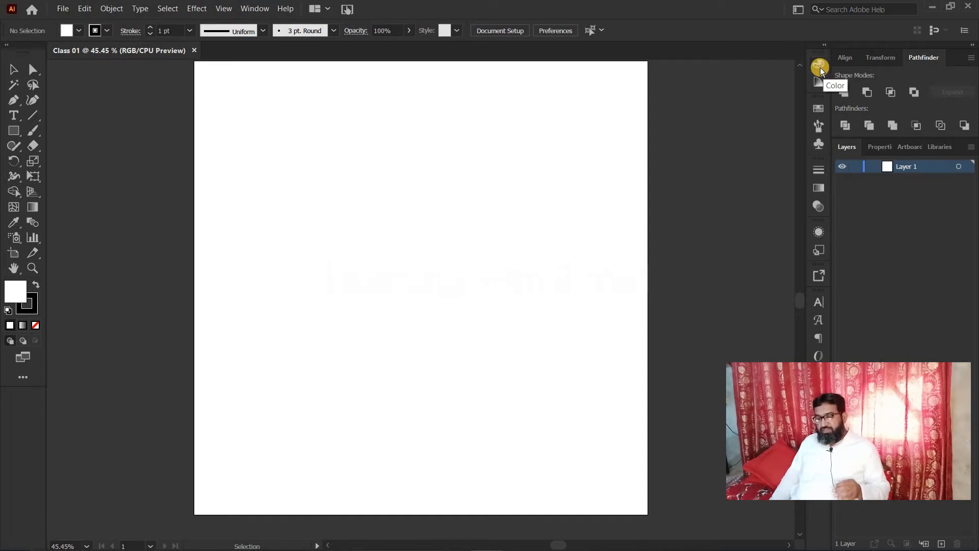
- Look through the Properties, Artboards and Layers views, ending on Libraries
{"action": "left_click", "coordinate": [886, 146]}
{"action": "left_click", "coordinate": [907, 149]}
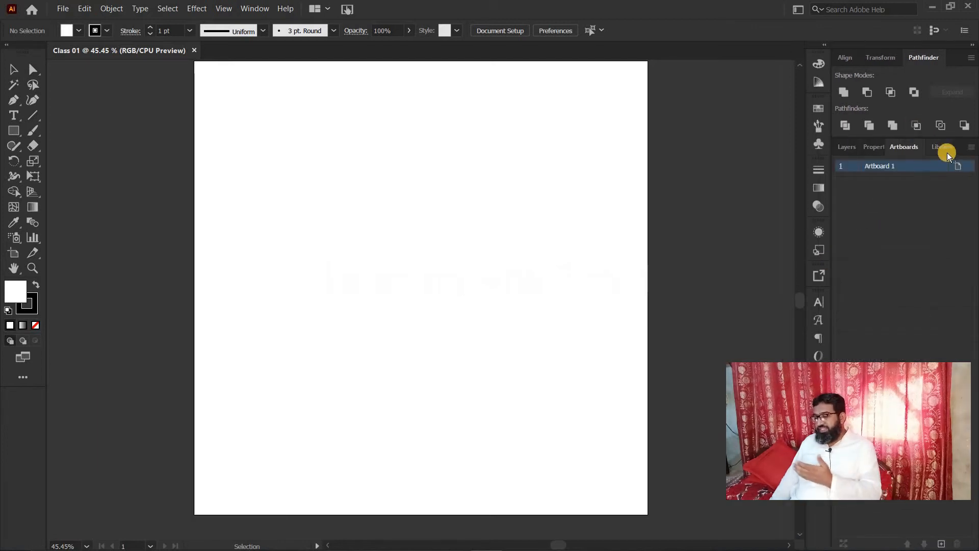
{"action": "left_click", "coordinate": [947, 151]}
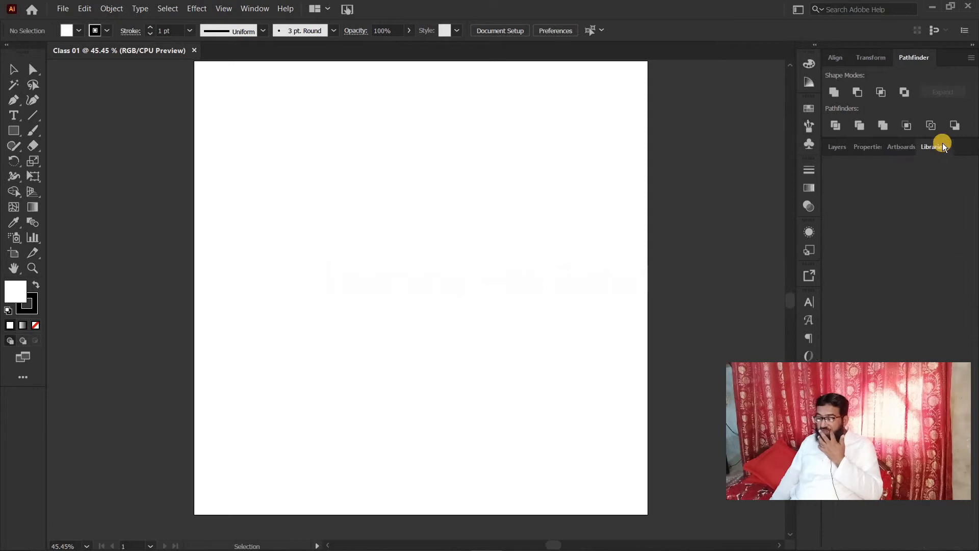
{"action": "left_click", "coordinate": [836, 146]}
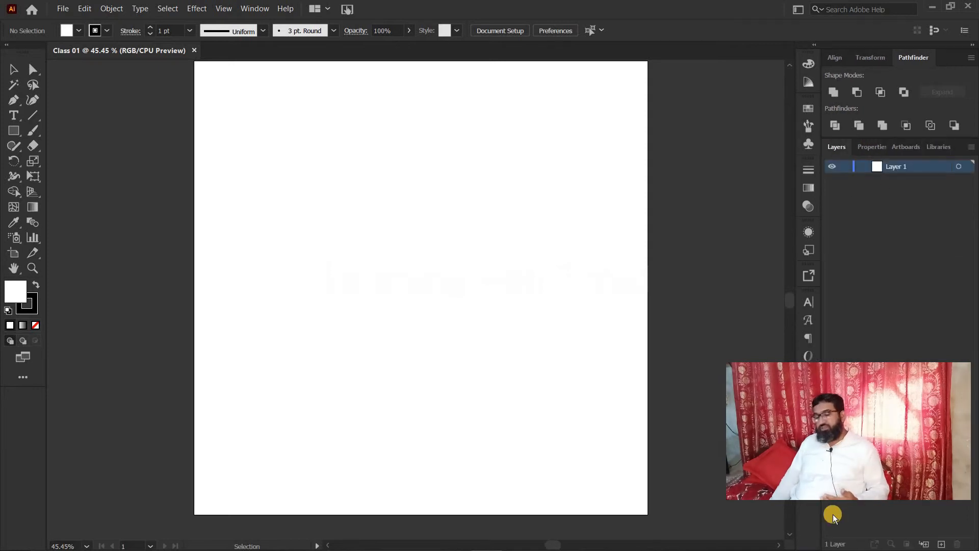
{"action": "left_click", "coordinate": [937, 147]}
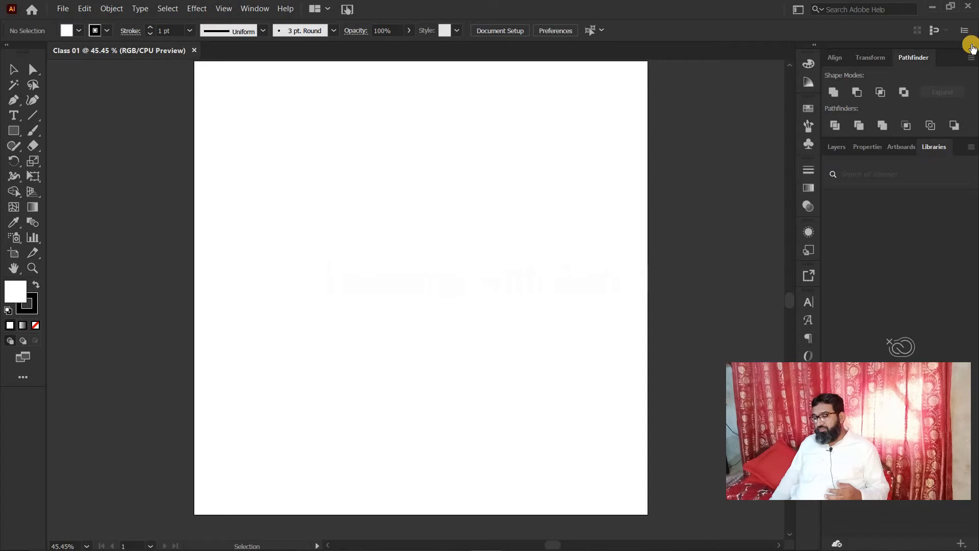
- Collapse the docked panels to icons and expand them again, twice
{"action": "left_click", "coordinate": [972, 47]}
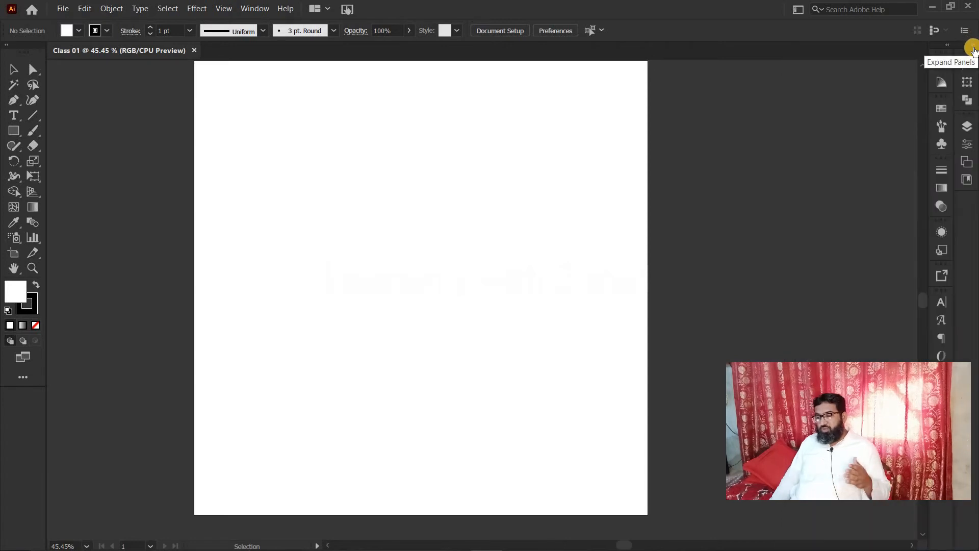
{"action": "left_click", "coordinate": [972, 48]}
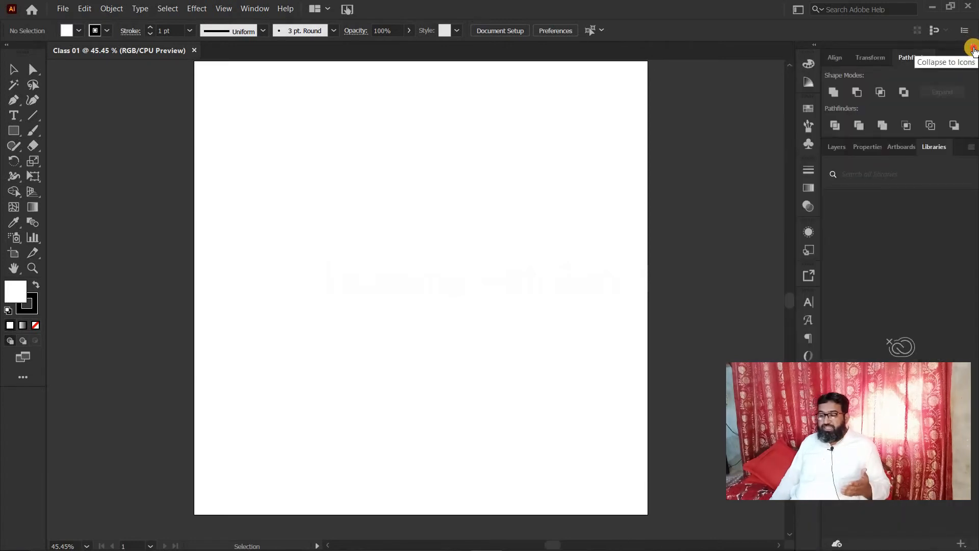
{"action": "left_click", "coordinate": [972, 49]}
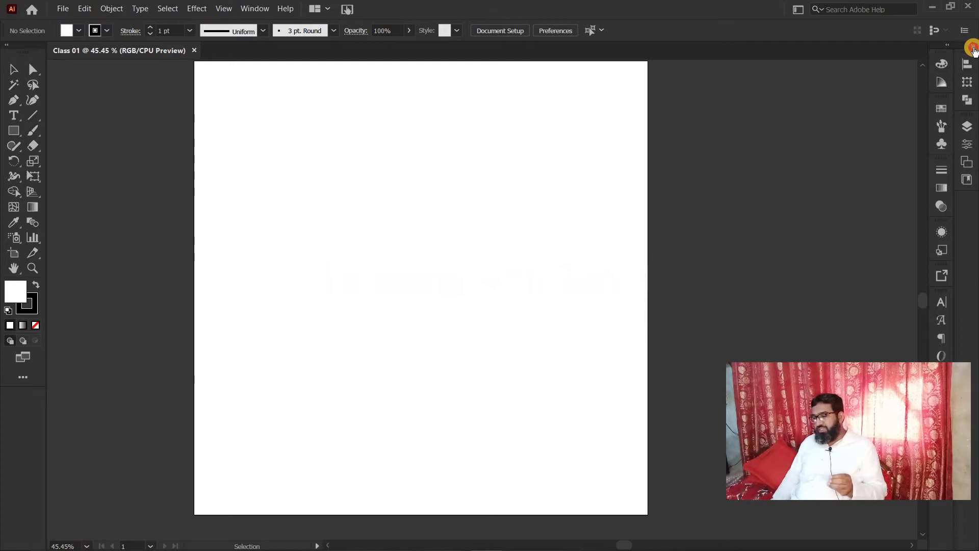
{"action": "left_click", "coordinate": [973, 49]}
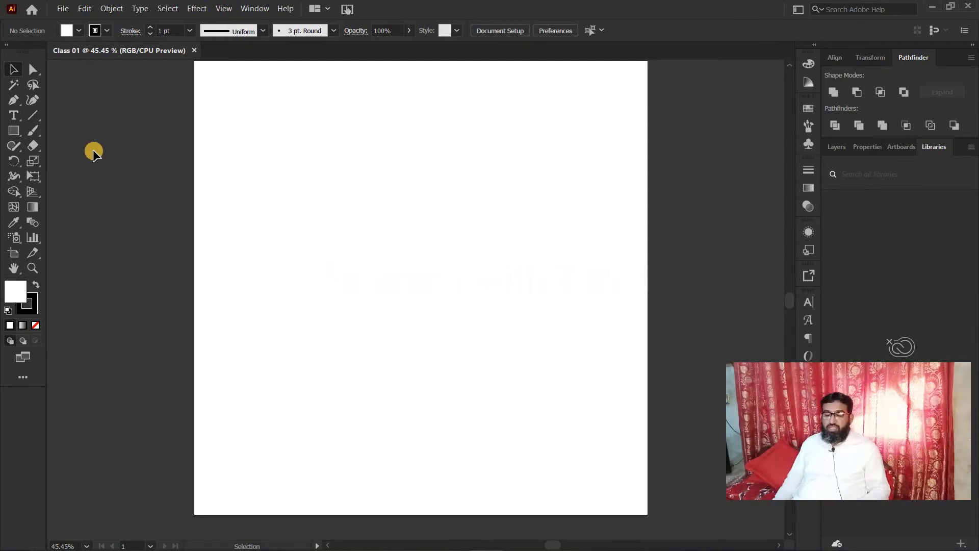
- Look through the shape tools grouped with the Rectangle tool and activate the Rectangle tool
{"action": "left_click", "coordinate": [12, 131]}
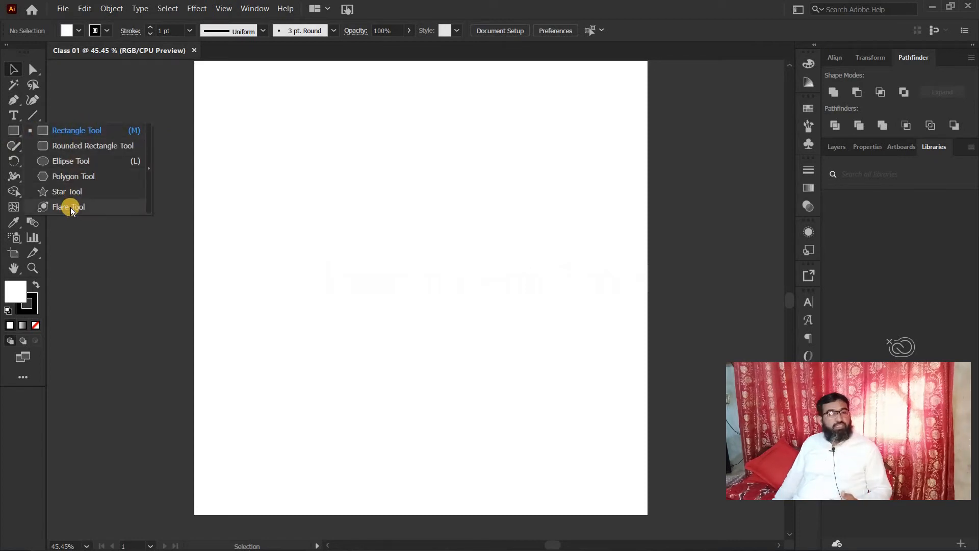
{"action": "left_click", "coordinate": [81, 96]}
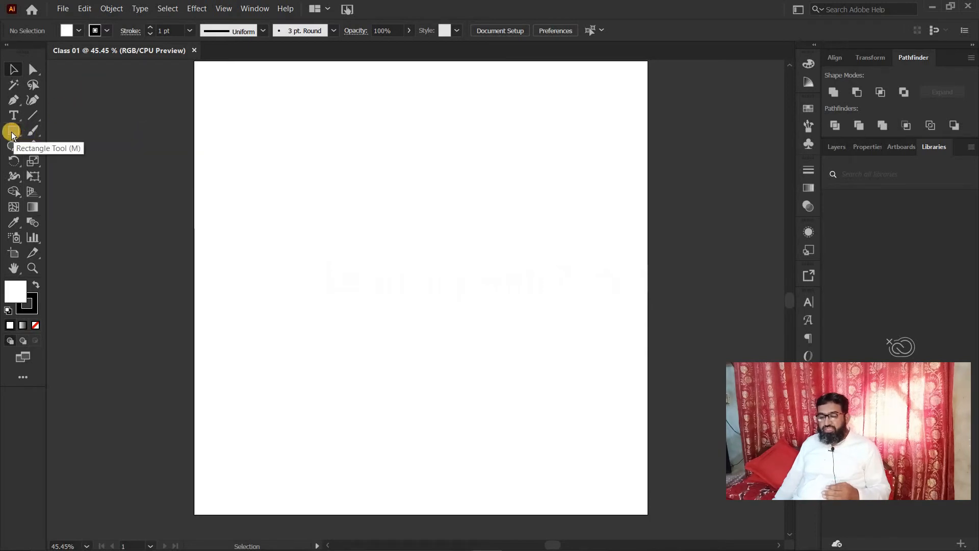
{"action": "left_click", "coordinate": [12, 132]}
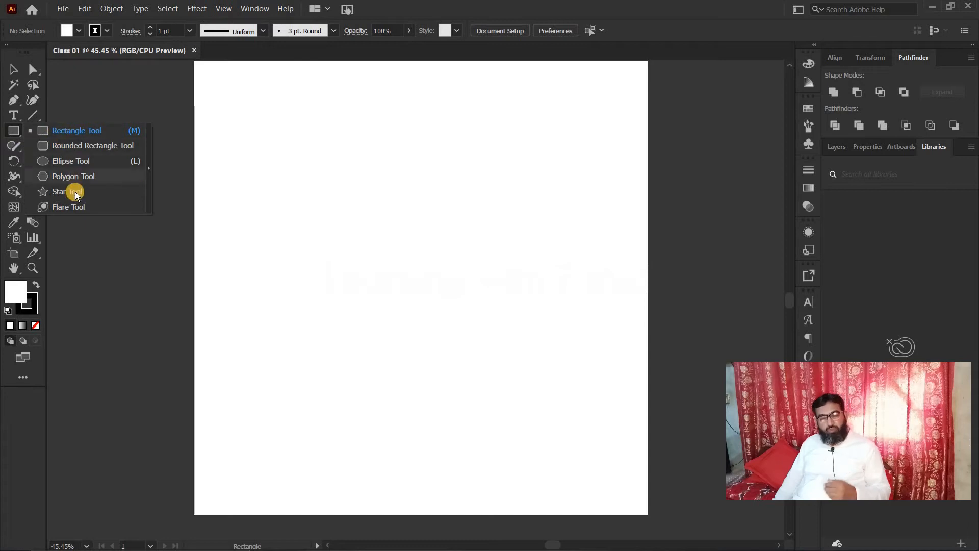
{"action": "left_click", "coordinate": [84, 131]}
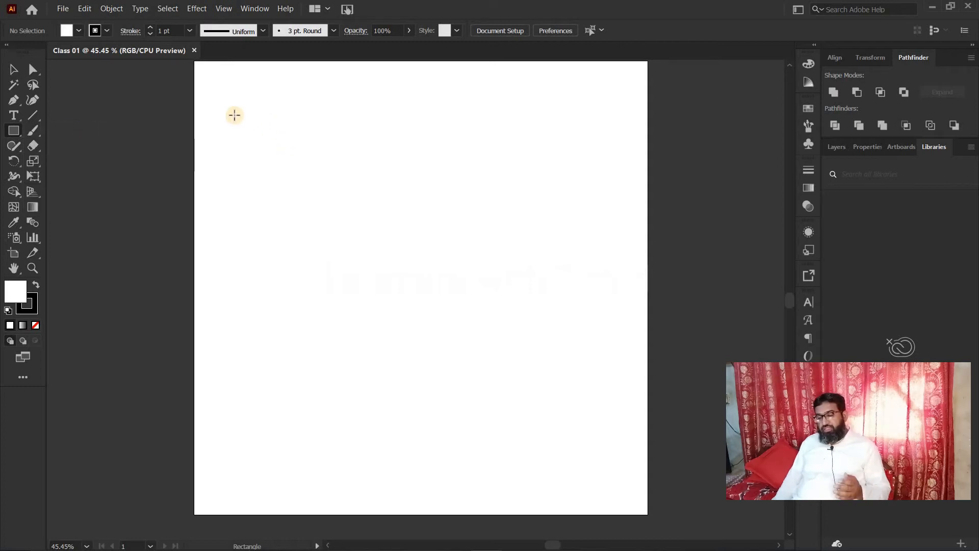
- Draw a wide rectangle in the artboard's upper-left area and a square of about 326 px below it
{"action": "left_click_drag", "start_coordinate": [234, 115], "coordinate": [386, 207]}
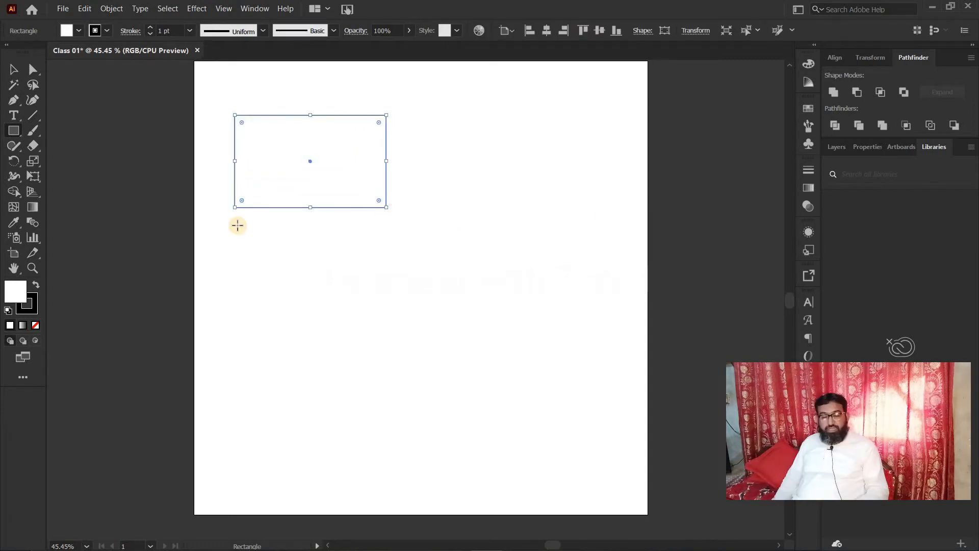
{"action": "mouse_move", "coordinate": [235, 226]}
{"action": "left_mouse_down"}
{"action": "mouse_move", "coordinate": [336, 310]}
{"action": "mouse_move", "coordinate": [379, 381]}
{"action": "mouse_move", "coordinate": [284, 256]}
{"action": "mouse_move", "coordinate": [328, 320]}
{"action": "mouse_move", "coordinate": [402, 387]}
{"action": "mouse_move", "coordinate": [382, 369]}
{"action": "left_mouse_up"}
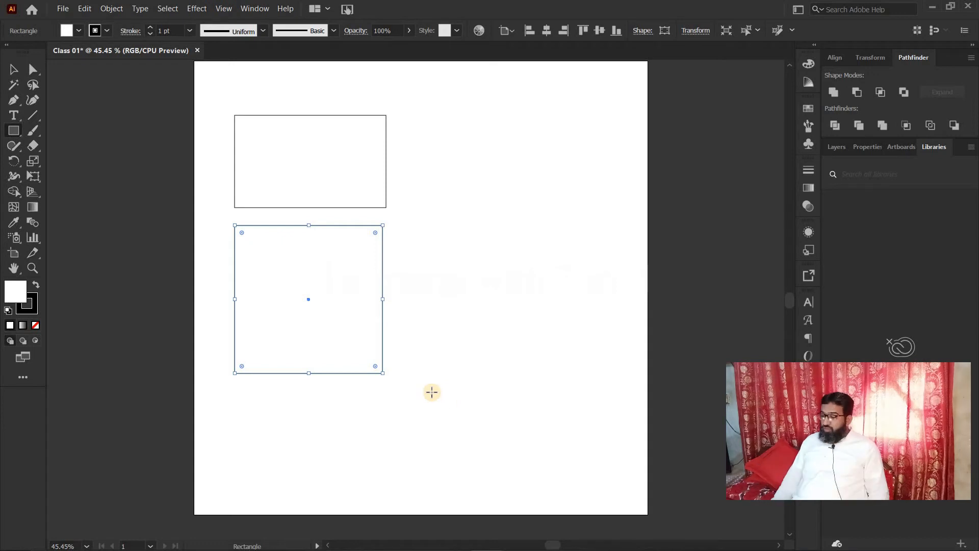
- Create a square of exactly 100 x 100 px beside the wide rectangle, with width and height proportions linked
{"action": "left_click", "coordinate": [478, 141]}
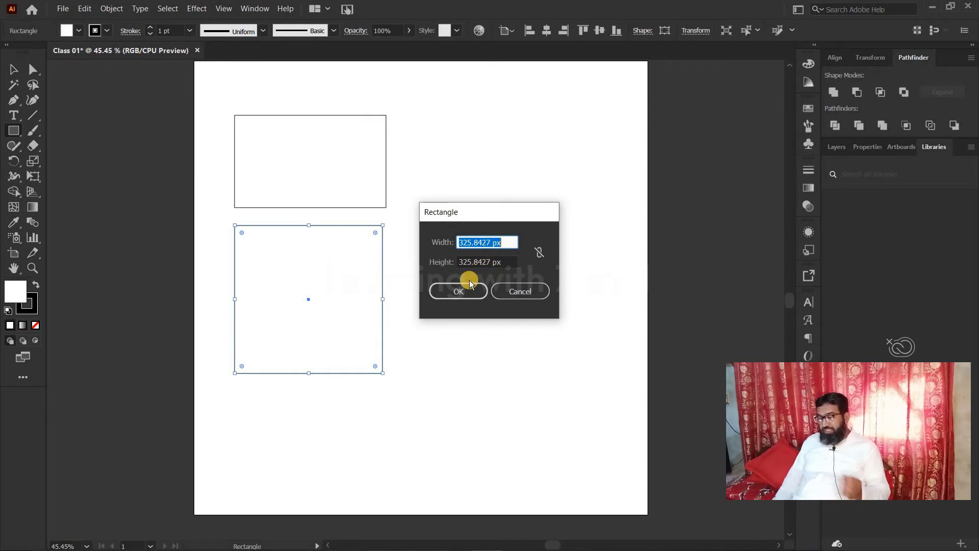
{"action": "left_click", "coordinate": [538, 255]}
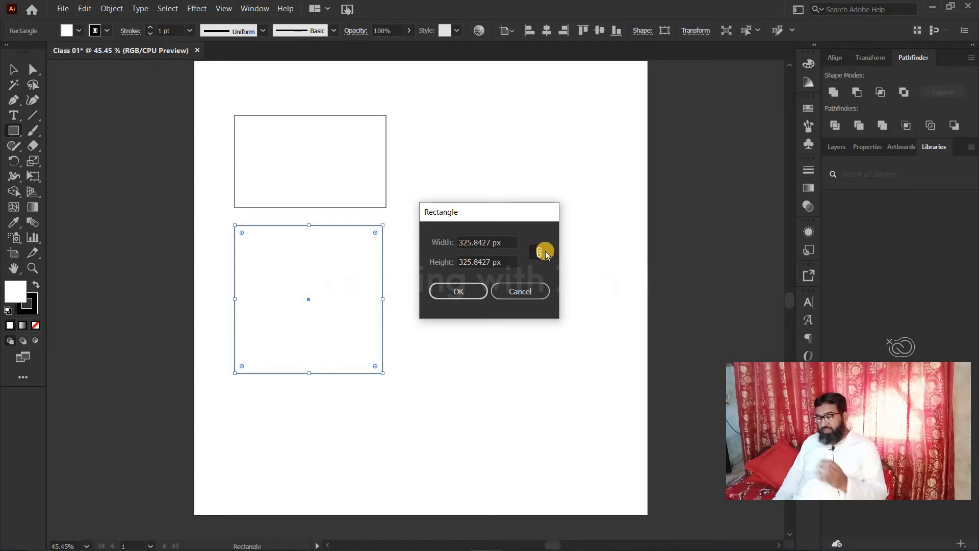
{"action": "left_click", "coordinate": [477, 241]}
{"action": "double_click", "coordinate": [477, 241]}
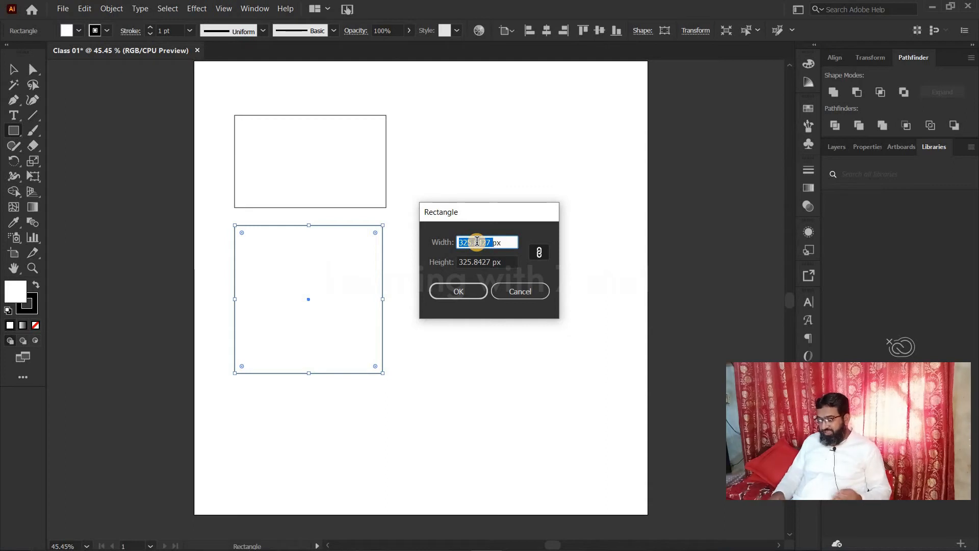
{"action": "type", "text": "100"}
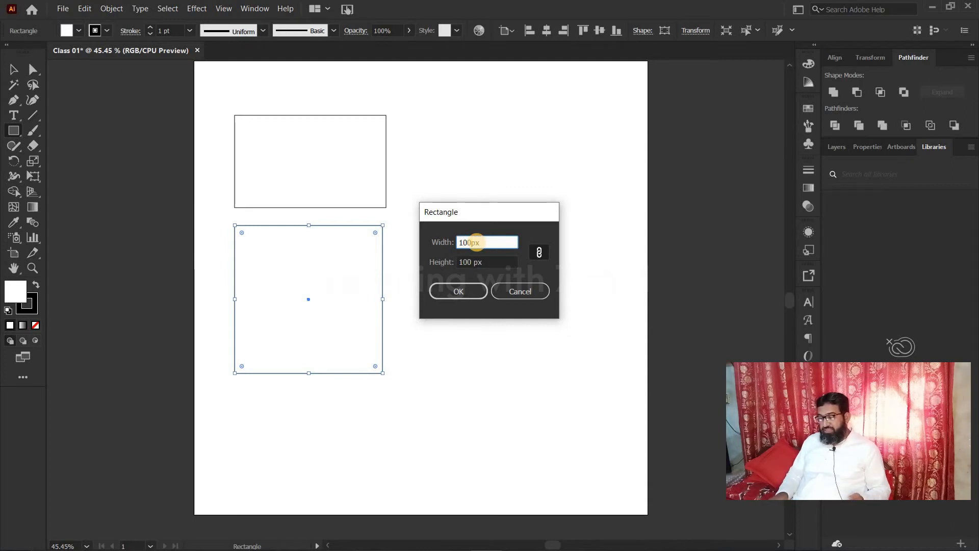
{"action": "key", "text": "Return"}
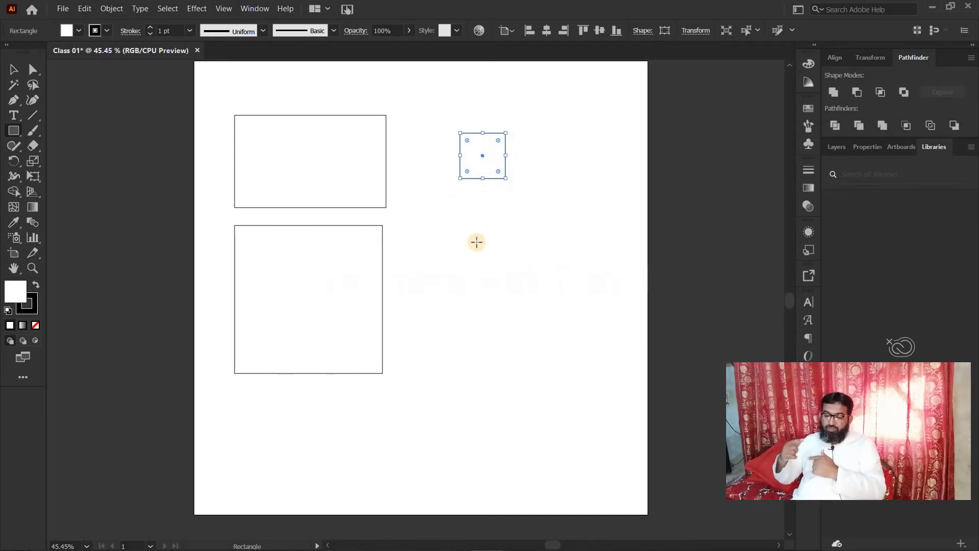
- Create a 200 x 150 px rectangle below the small square, with width and height proportions unlinked
{"action": "left_click", "coordinate": [445, 230]}
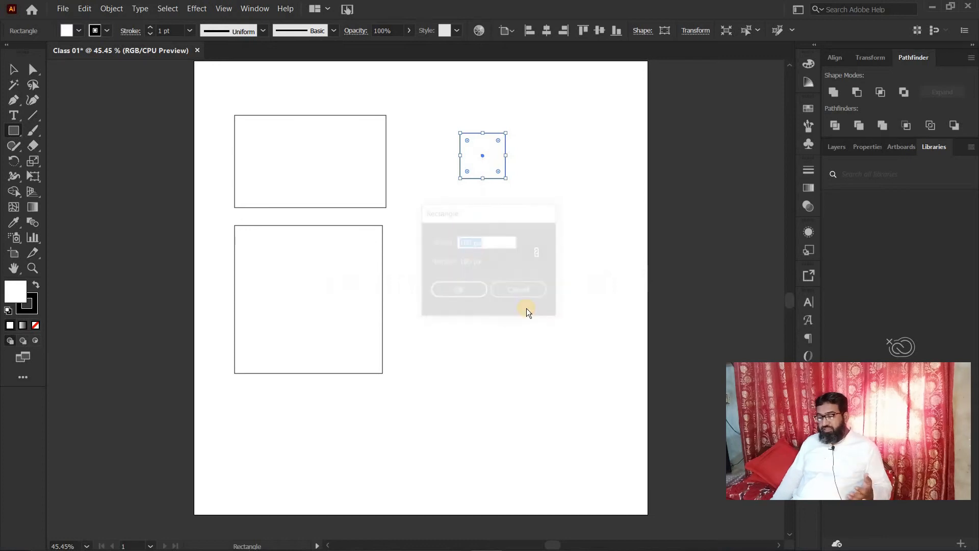
{"action": "left_click", "coordinate": [539, 252]}
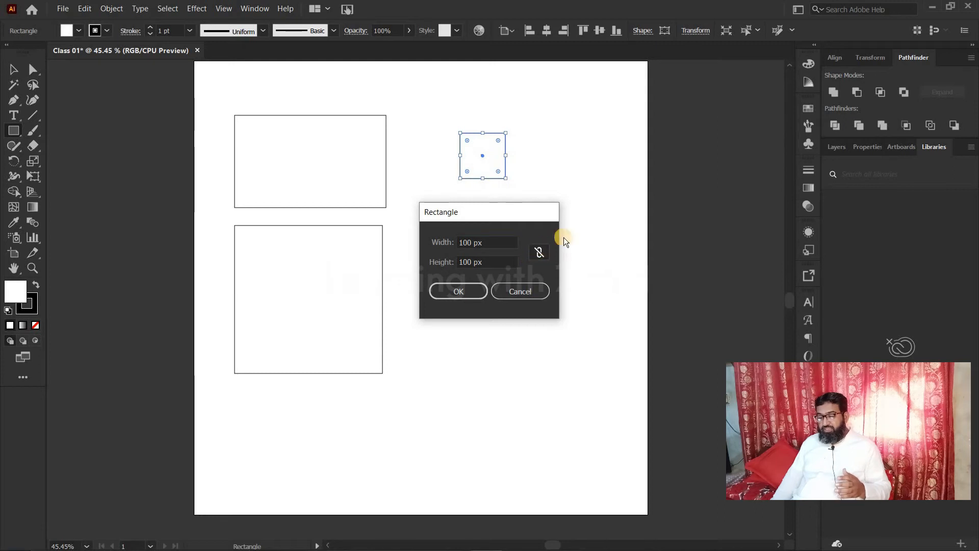
{"action": "double_click", "coordinate": [464, 242]}
{"action": "type", "text": "200"}
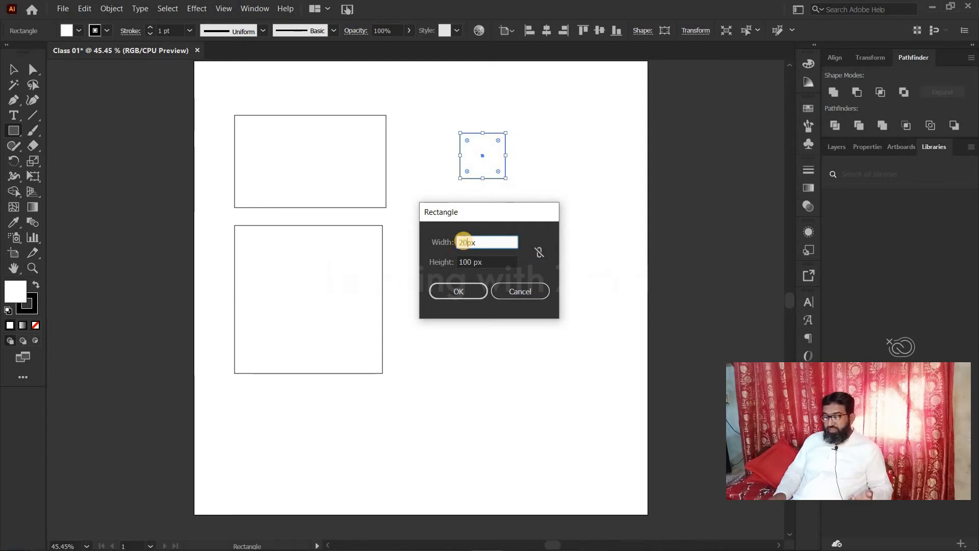
{"action": "key", "text": "Tab"}
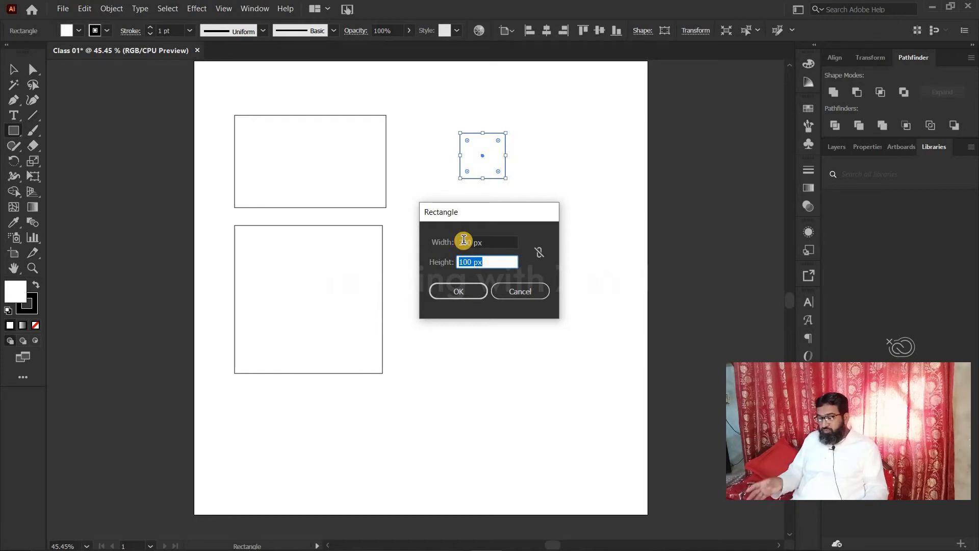
{"action": "type", "text": "150"}
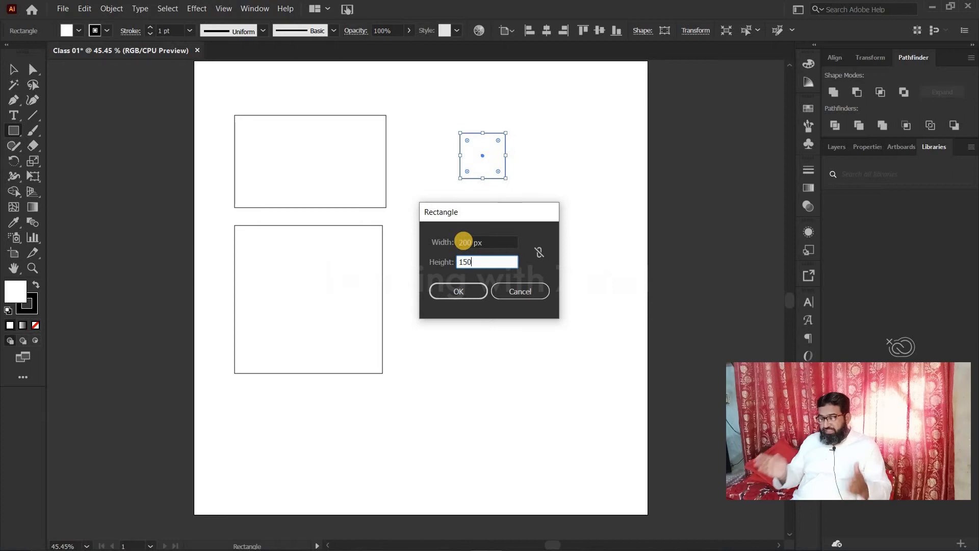
{"action": "key", "text": "Return"}
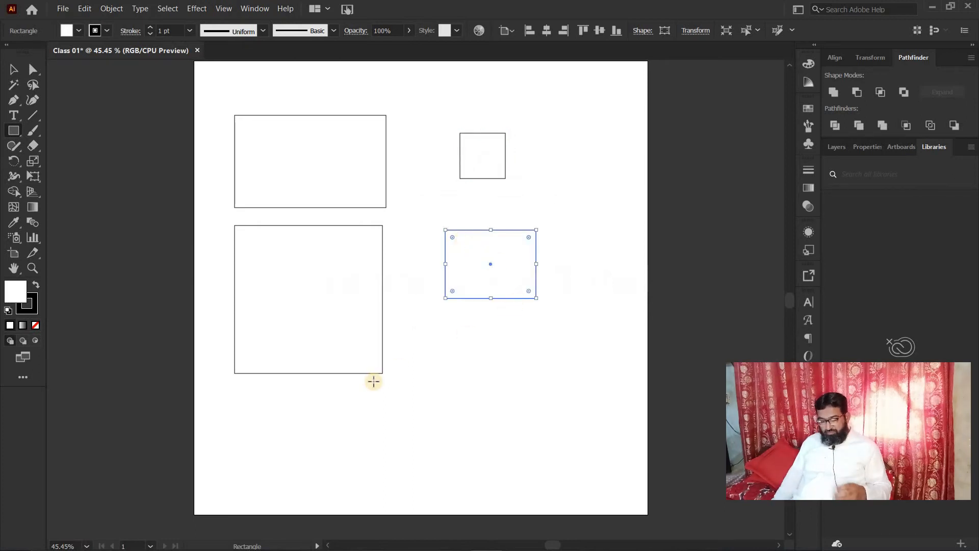
- Undo all the drawn shapes and draw one larger rectangle in the artboard's upper-left area
{"action": "key", "text": "ctrl+z"}
{"action": "key", "text": "ctrl+z"}
{"action": "key", "text": "ctrl+z"}
{"action": "key", "text": "ctrl+z"}
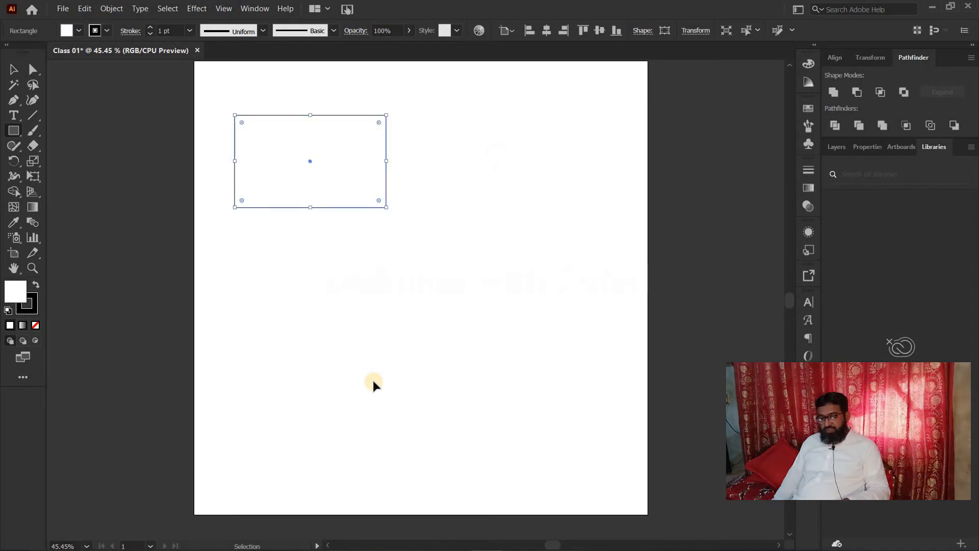
{"action": "left_click_drag", "start_coordinate": [225, 137], "coordinate": [433, 256]}
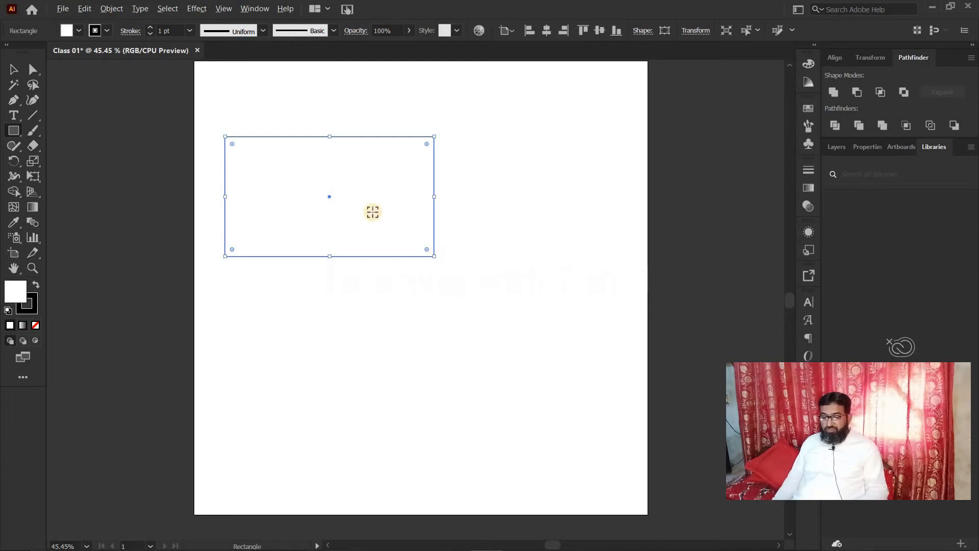
- Practise zooming in and out on the rectangle, ending at 66.67%
{"action": "scroll", "coordinate": [373, 212], "scroll_direction": "up", "scroll_amount": 5}
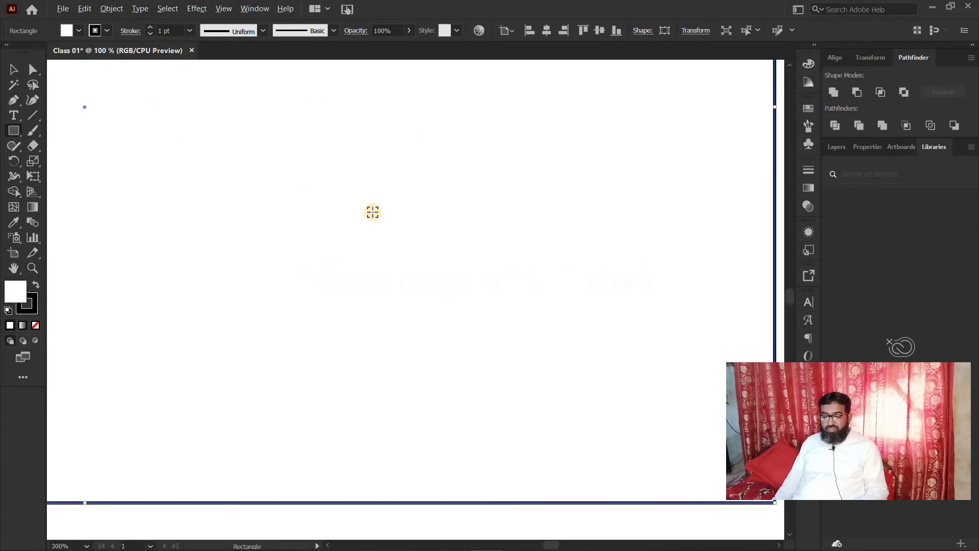
{"action": "scroll", "coordinate": [373, 212], "scroll_direction": "down", "scroll_amount": 6}
{"action": "scroll", "coordinate": [373, 212], "scroll_direction": "up", "scroll_amount": 2}
{"action": "scroll", "coordinate": [373, 212], "scroll_direction": "up", "scroll_amount": 1}
{"action": "scroll", "coordinate": [372, 212], "scroll_direction": "down", "scroll_amount": 3}
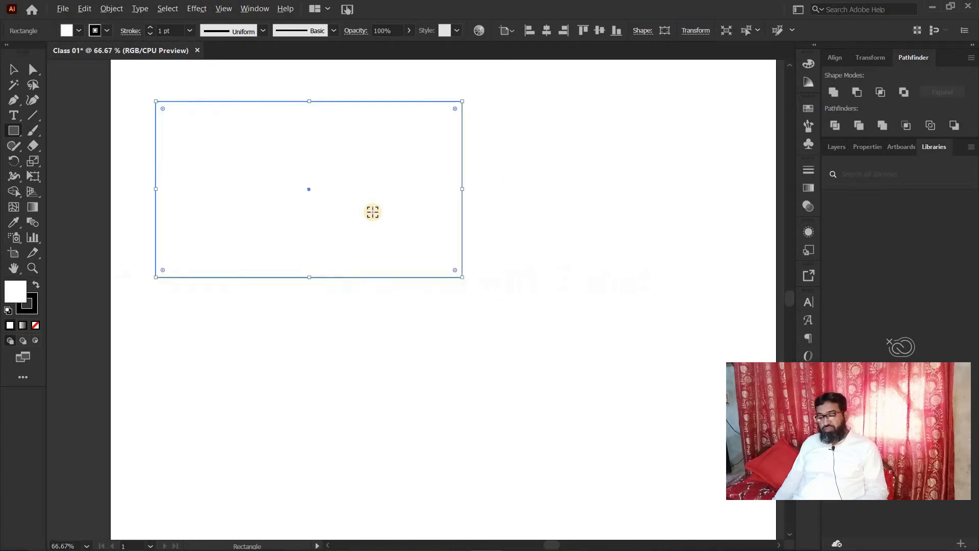
{"action": "scroll", "coordinate": [372, 211], "scroll_direction": "up", "scroll_amount": 2}
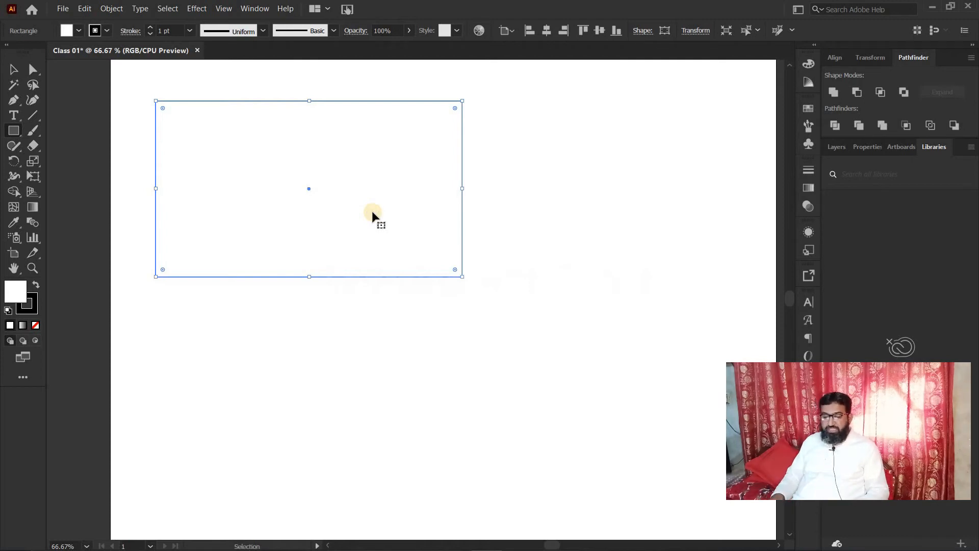
- Step the zoom in to 150% and out to 33.33%, set it to 100%, and reduce it to 66.67%
{"action": "key", "text": "ctrl+equal"}
{"action": "key", "text": "ctrl+equal"}
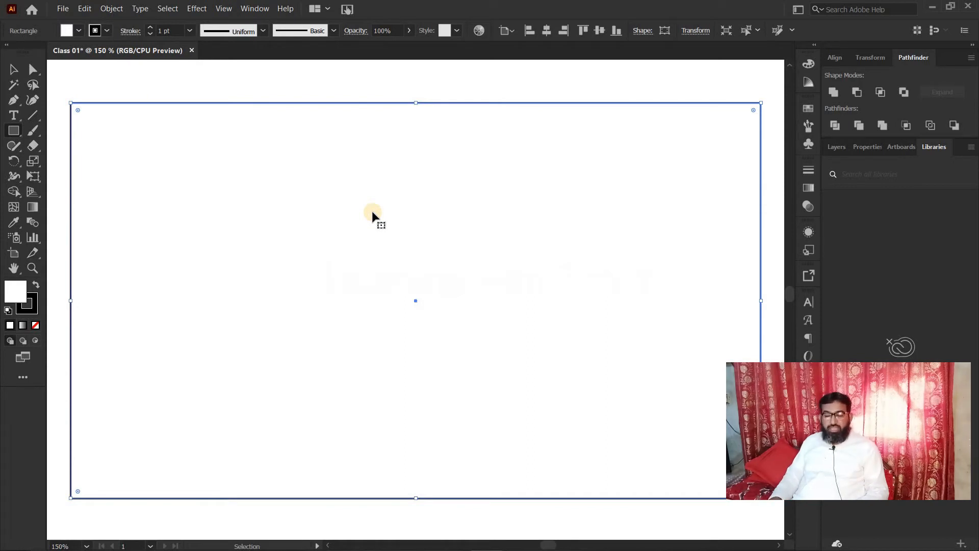
{"action": "key", "text": "ctrl+minus"}
{"action": "key", "text": "ctrl+minus"}
{"action": "key", "text": "ctrl+minus"}
{"action": "key", "text": "ctrl+minus"}
{"action": "key", "text": "ctrl+minus"}
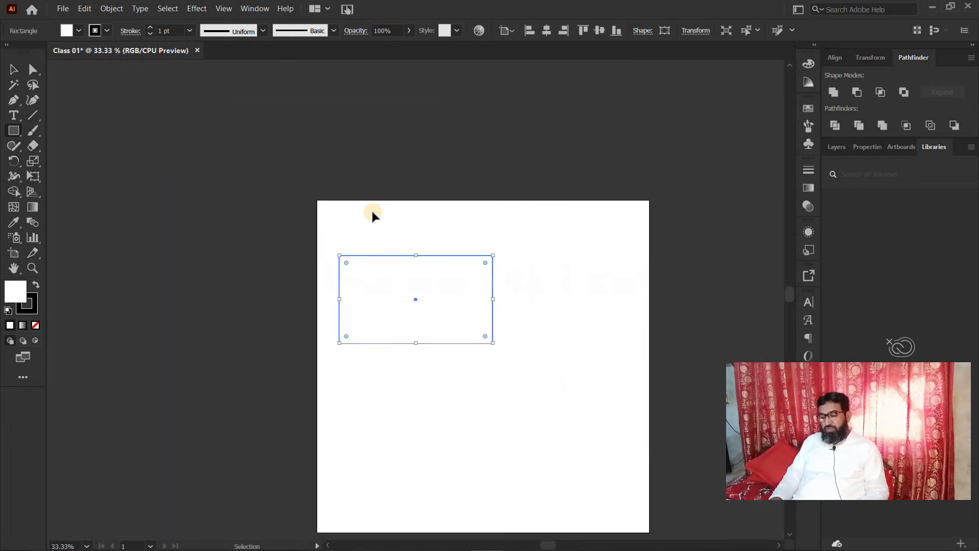
{"action": "key", "text": "ctrl+1"}
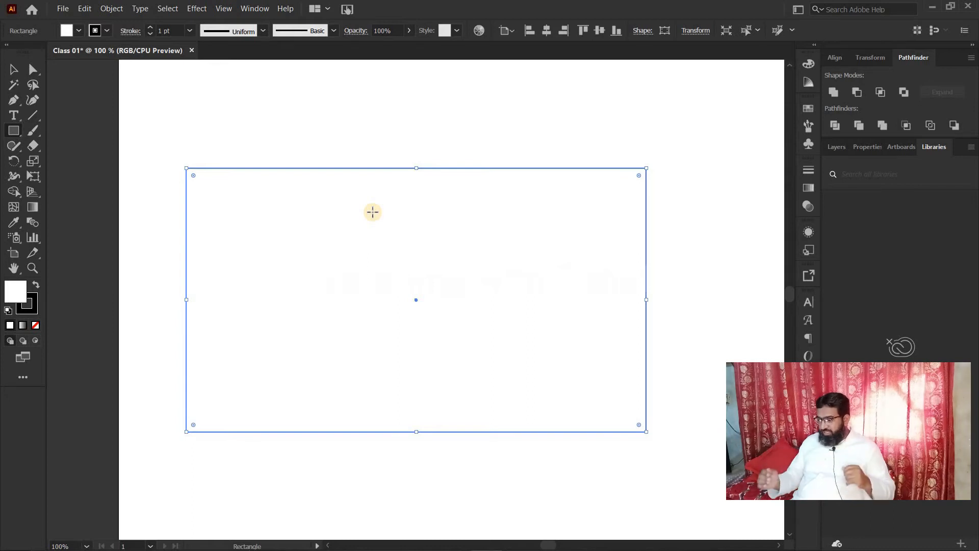
{"action": "key", "text": "ctrl+minus"}
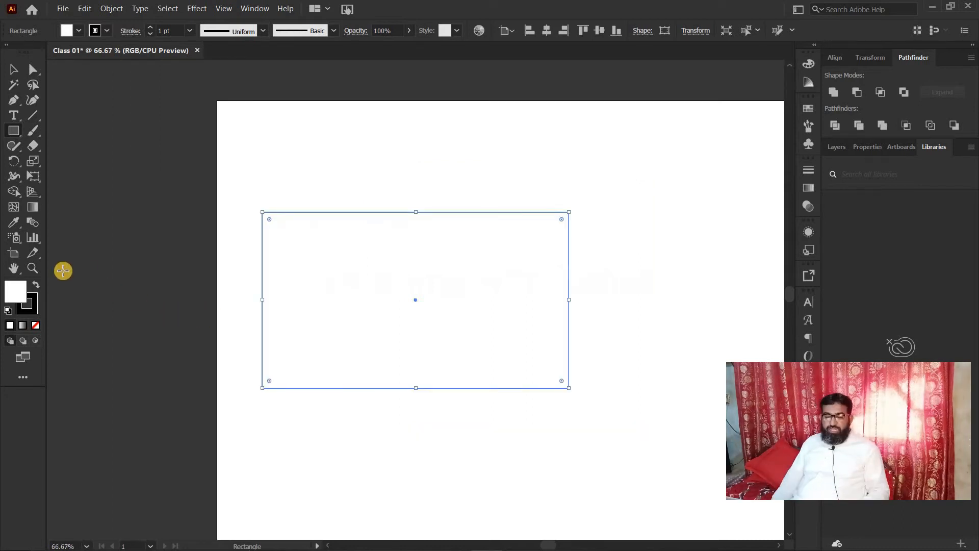
- Zoom in on the rectangle to 150% with the Zoom tool and zoom back out to 66.67%
{"action": "left_click", "coordinate": [31, 267]}
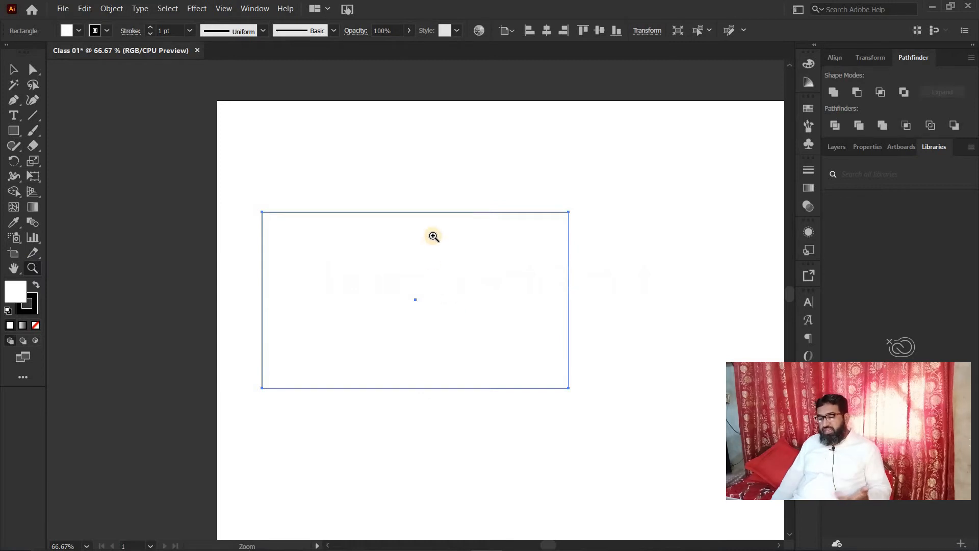
{"action": "left_click", "coordinate": [505, 280]}
{"action": "left_click", "coordinate": [354, 286]}
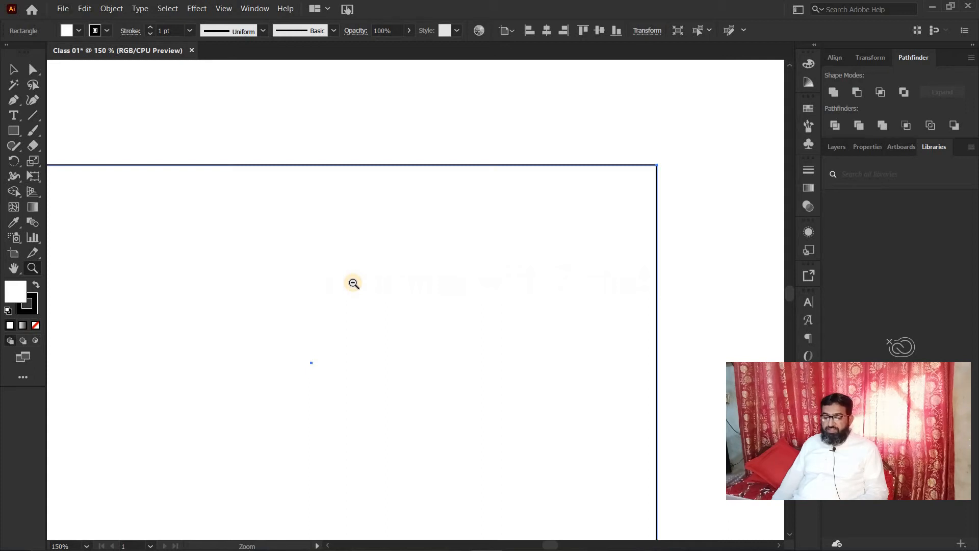
{"action": "left_click", "coordinate": [353, 282], "text": "alt"}
{"action": "left_click", "coordinate": [354, 282], "text": "alt"}
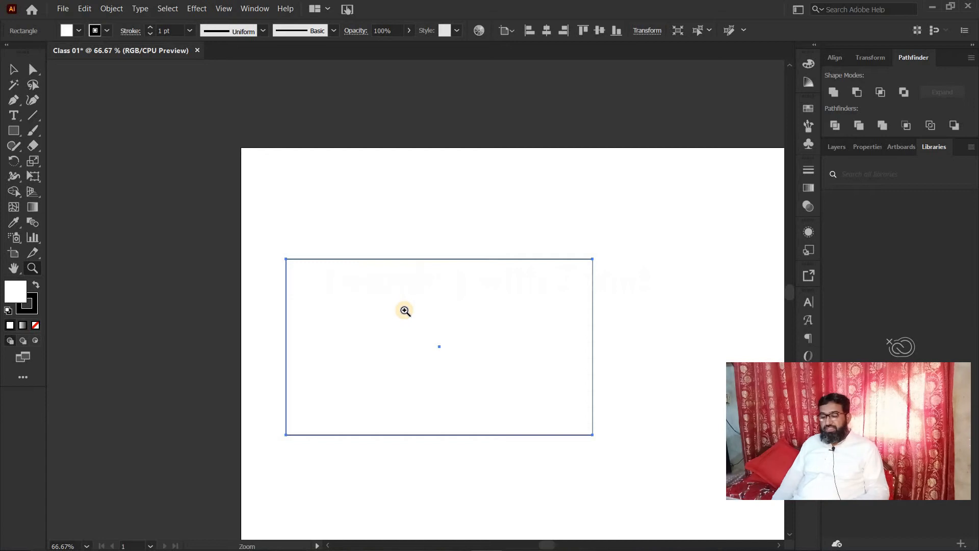
- Activate the Selection tool, practise panning around the artboard with the temporary Hand tool, and set the view to 100%
{"action": "scroll", "coordinate": [404, 311], "scroll_direction": "down", "scroll_amount": 5}
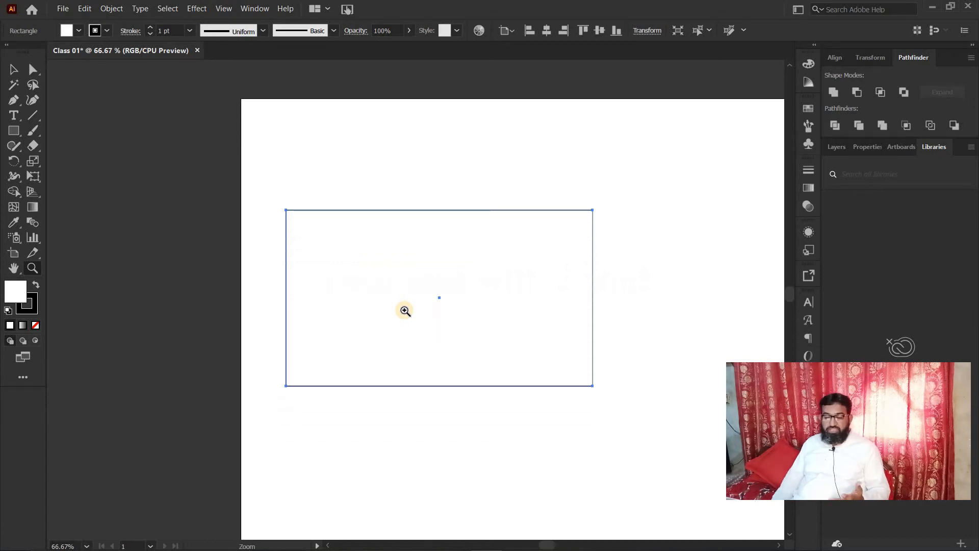
{"action": "key", "text": "v"}
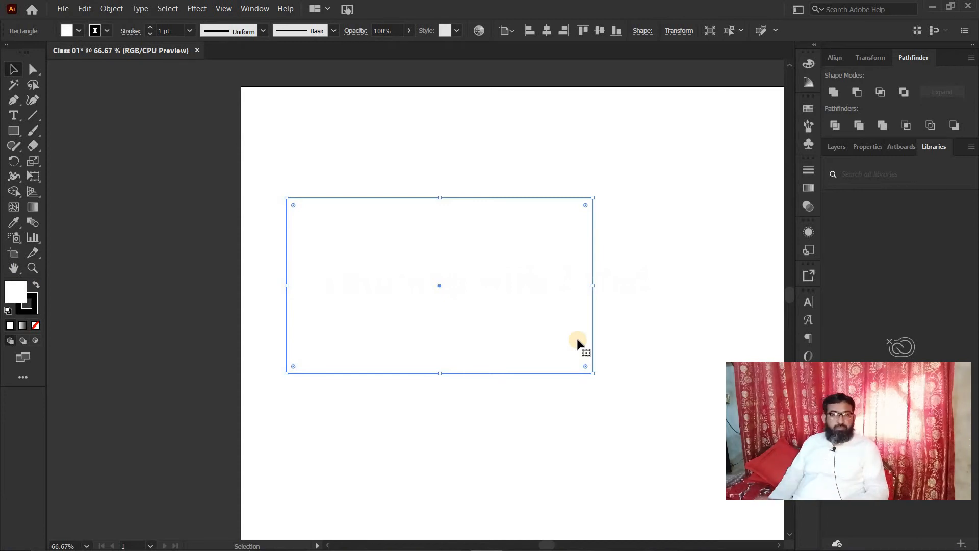
{"action": "key", "text": "space"}
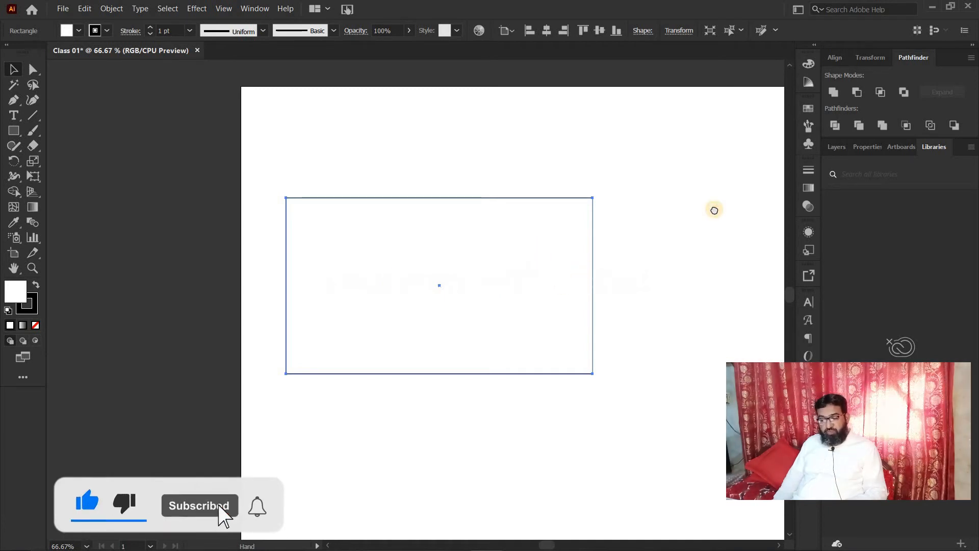
{"action": "left_click_drag", "start_coordinate": [713, 209], "coordinate": [655, 230]}
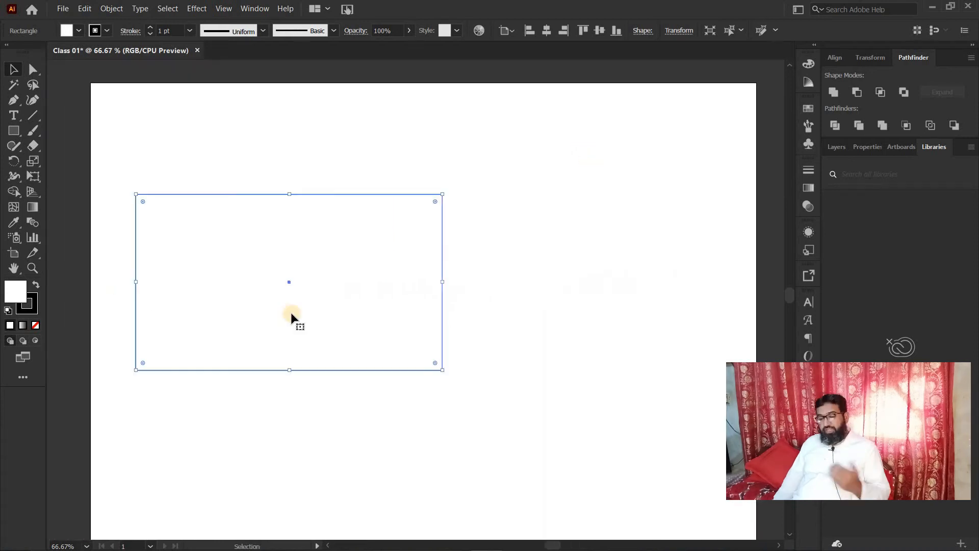
{"action": "left_click_drag", "start_coordinate": [710, 123], "coordinate": [661, 259]}
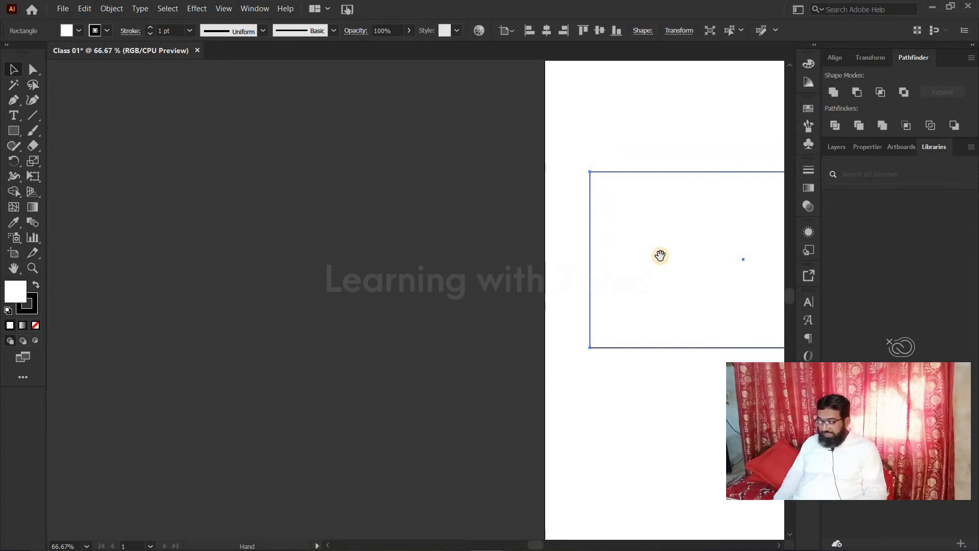
{"action": "left_click_drag", "start_coordinate": [691, 245], "coordinate": [302, 294]}
{"action": "key", "text": "ctrl+1"}
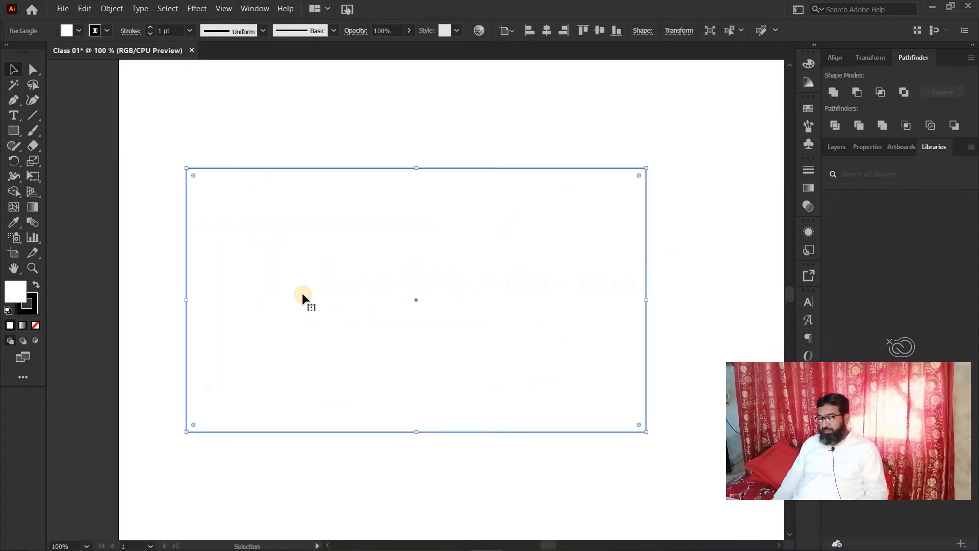
- Reselect the rectangle, make it slightly smaller from its lower-right corner, and practise rotating it to 45° and back to horizontal
{"action": "key", "text": "ctrl+shift+a"}
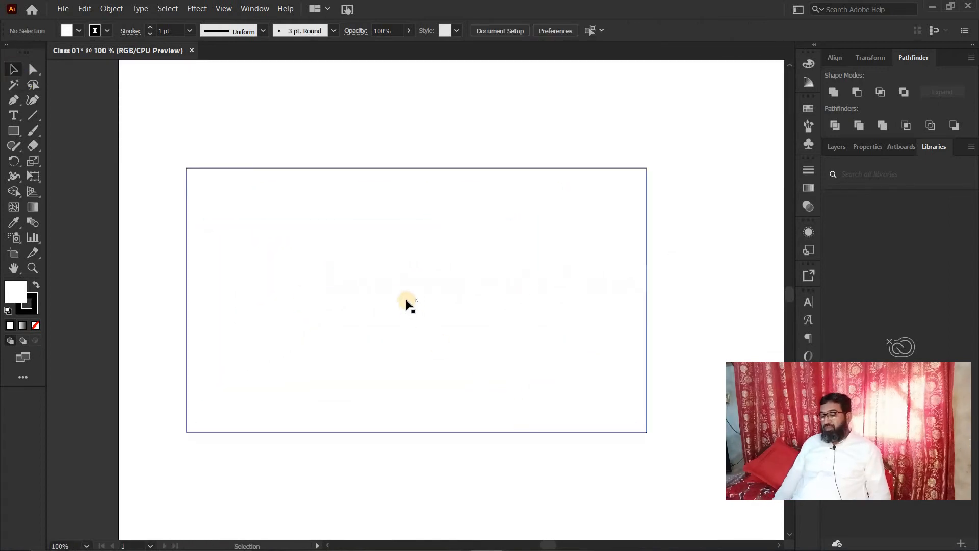
{"action": "left_click", "coordinate": [402, 300]}
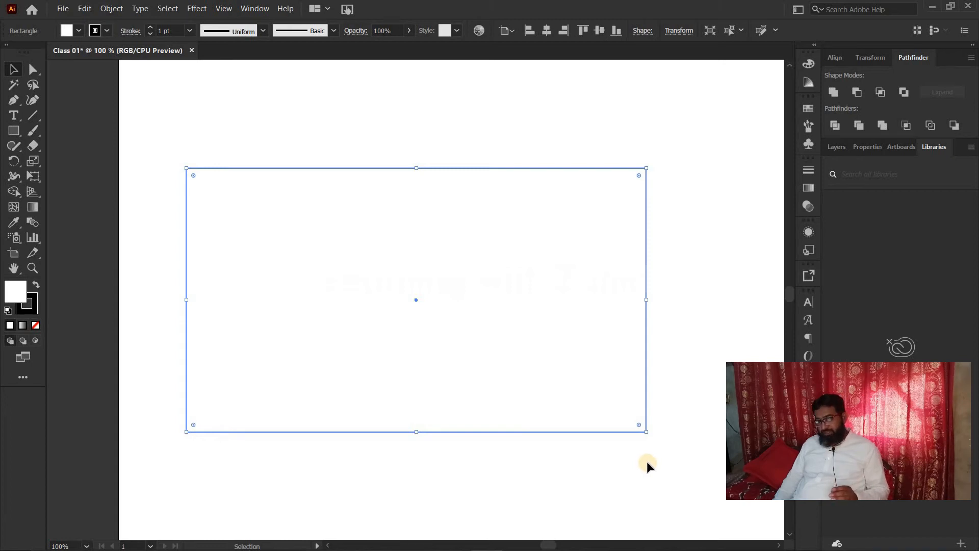
{"action": "left_click_drag", "start_coordinate": [649, 434], "coordinate": [560, 198]}
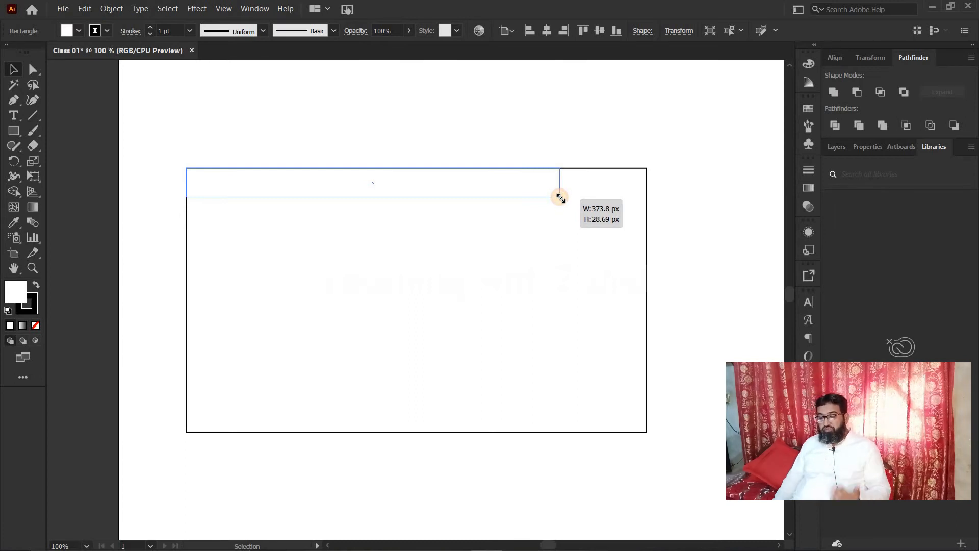
{"action": "left_click_drag", "start_coordinate": [590, 194], "coordinate": [620, 405]}
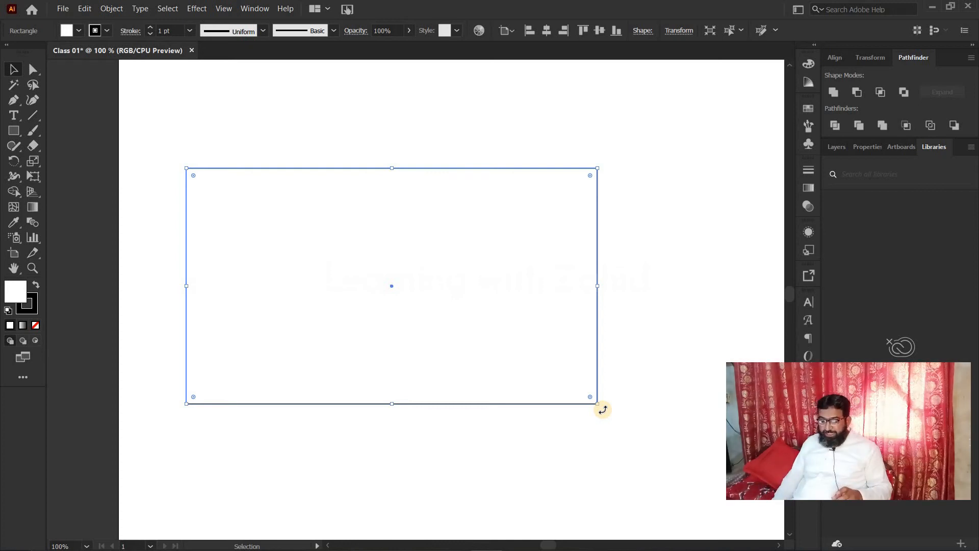
{"action": "left_click_drag", "start_coordinate": [604, 410], "coordinate": [682, 291]}
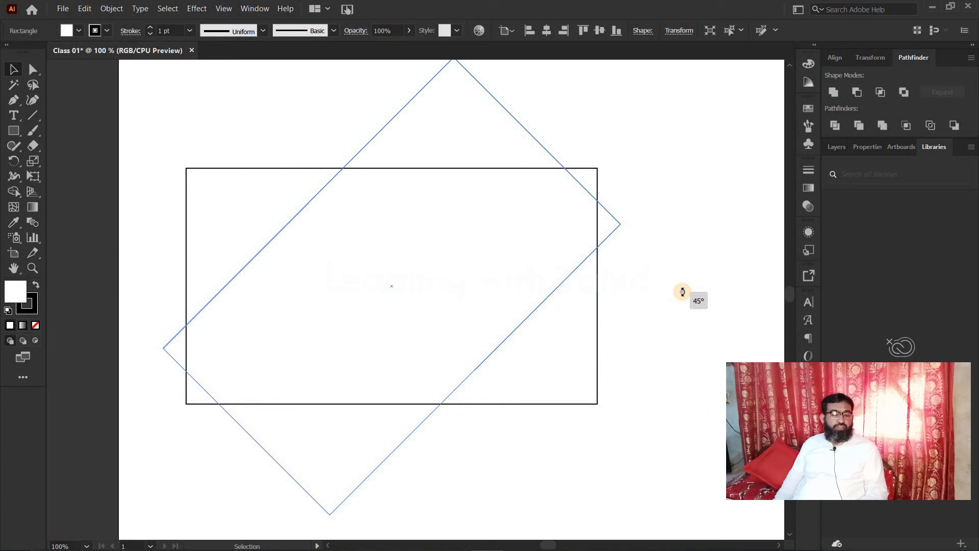
{"action": "left_click_drag", "start_coordinate": [682, 292], "coordinate": [639, 417]}
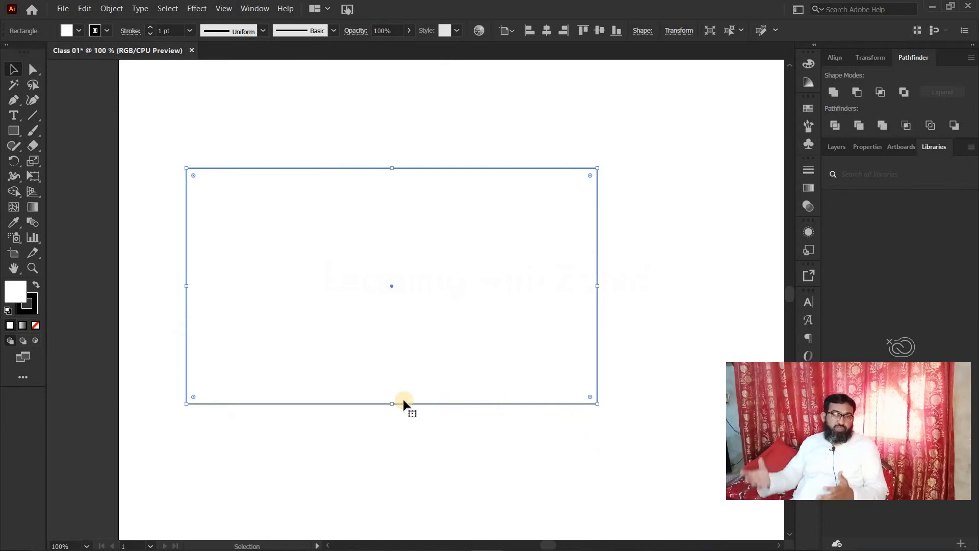
- Reduce the view to 66.67% and narrow the rectangle from its right edge into a square
{"action": "key", "text": "a"}
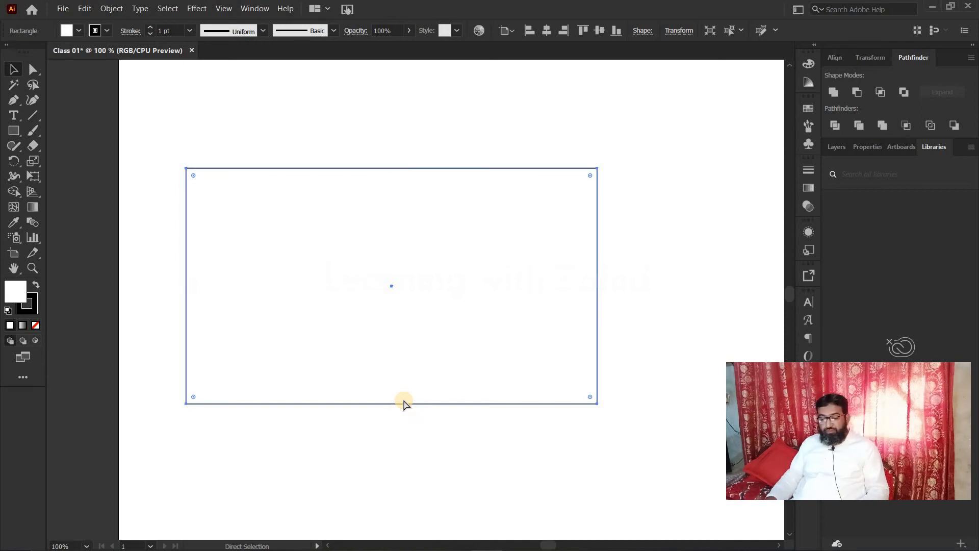
{"action": "key", "text": "ctrl+minus"}
{"action": "key", "text": "v"}
{"action": "left_click_drag", "start_coordinate": [554, 301], "coordinate": [436, 293]}
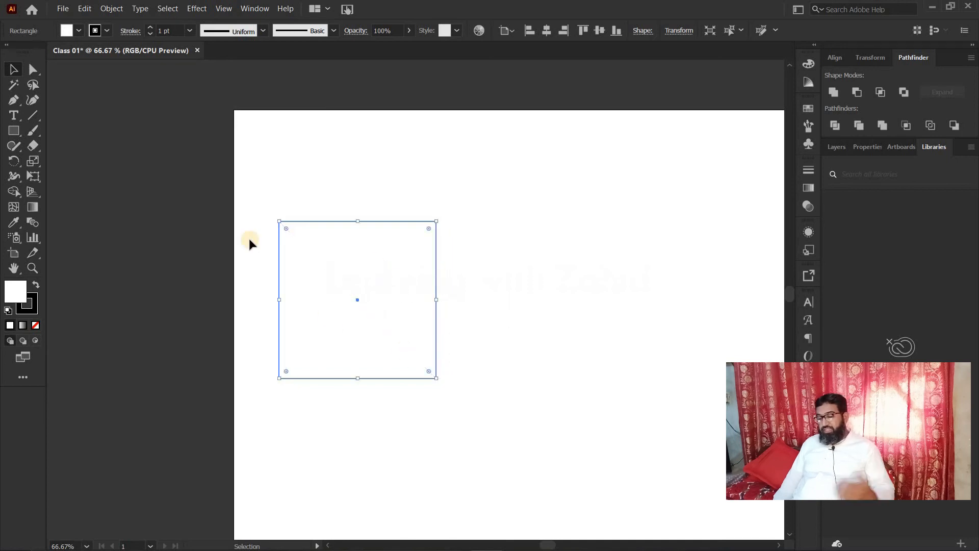
- Practise moving the square freely around the artboard, and place it near the artboard's upper-left corner
{"action": "left_click_drag", "start_coordinate": [316, 261], "coordinate": [640, 233]}
{"action": "left_click_drag", "start_coordinate": [697, 413], "coordinate": [408, 369]}
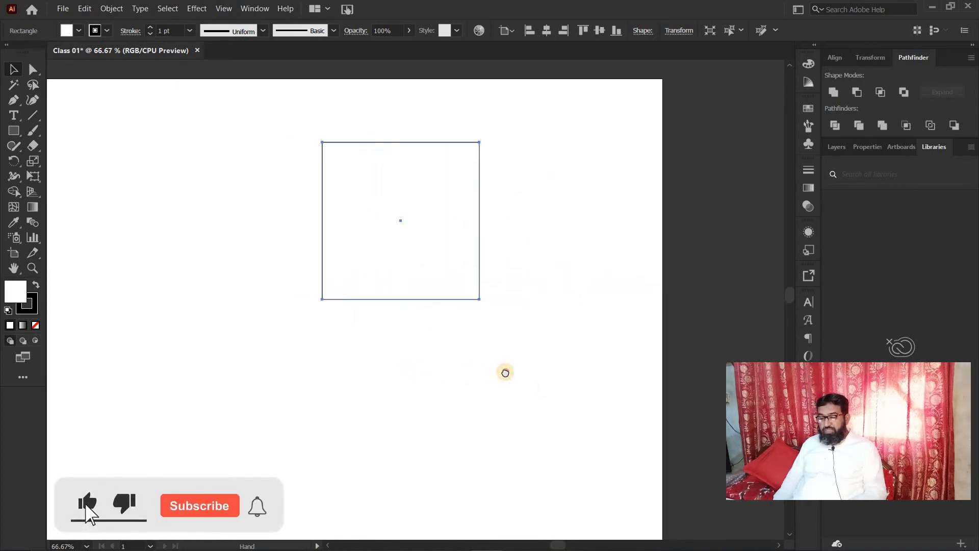
{"action": "left_click_drag", "start_coordinate": [505, 373], "coordinate": [580, 370]}
{"action": "left_click_drag", "start_coordinate": [497, 218], "coordinate": [197, 411]}
{"action": "left_click_drag", "start_coordinate": [185, 398], "coordinate": [618, 388]}
{"action": "left_click_drag", "start_coordinate": [605, 267], "coordinate": [211, 232]}
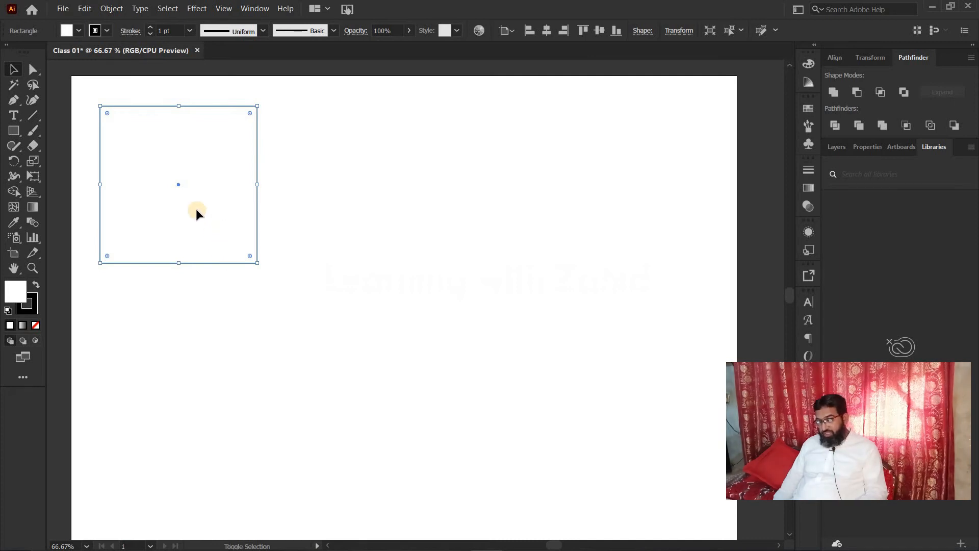
- Try moving the square straight down with constrained movement, and undo the move
{"action": "left_click", "coordinate": [214, 208]}
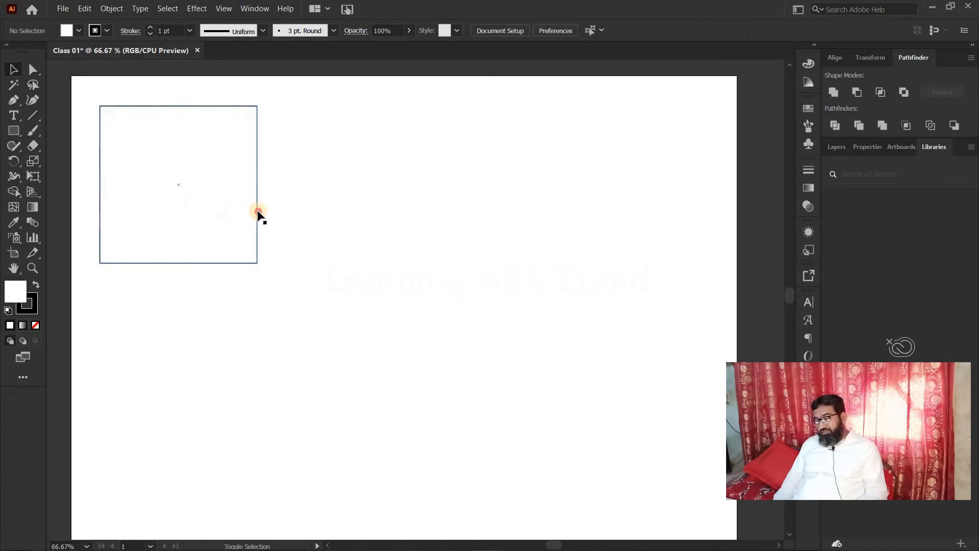
{"action": "left_click_drag", "start_coordinate": [139, 187], "coordinate": [193, 336]}
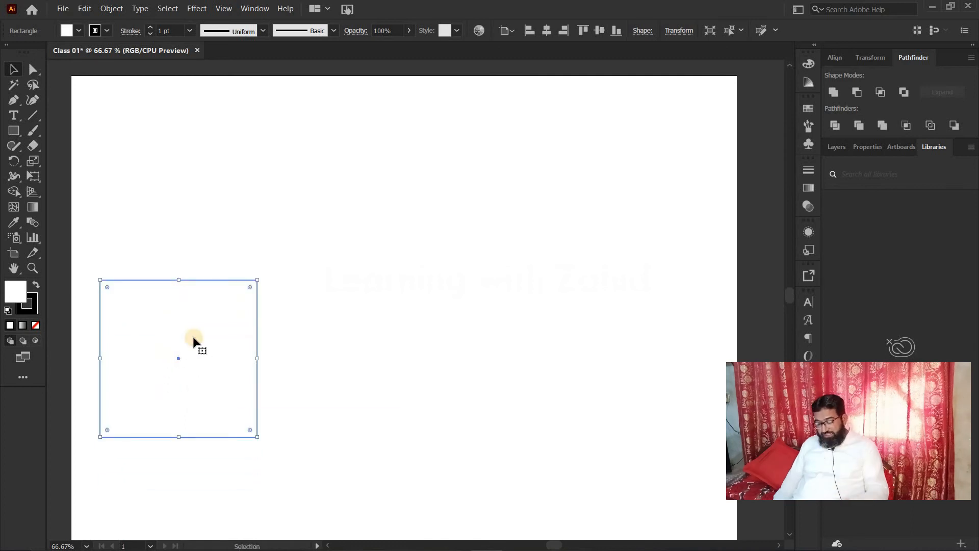
{"action": "key", "text": "ctrl+z"}
- Try duplicating the square diagonally towards the middle of the artboard, and undo the copy
{"action": "left_click_drag", "start_coordinate": [213, 171], "coordinate": [408, 303]}
{"action": "left_click", "coordinate": [555, 247]}
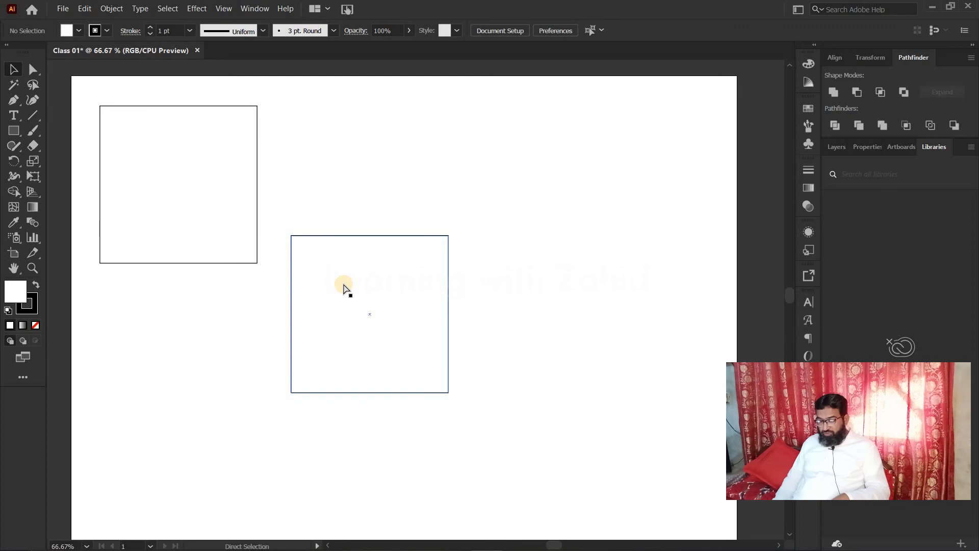
{"action": "key", "text": "ctrl+z"}
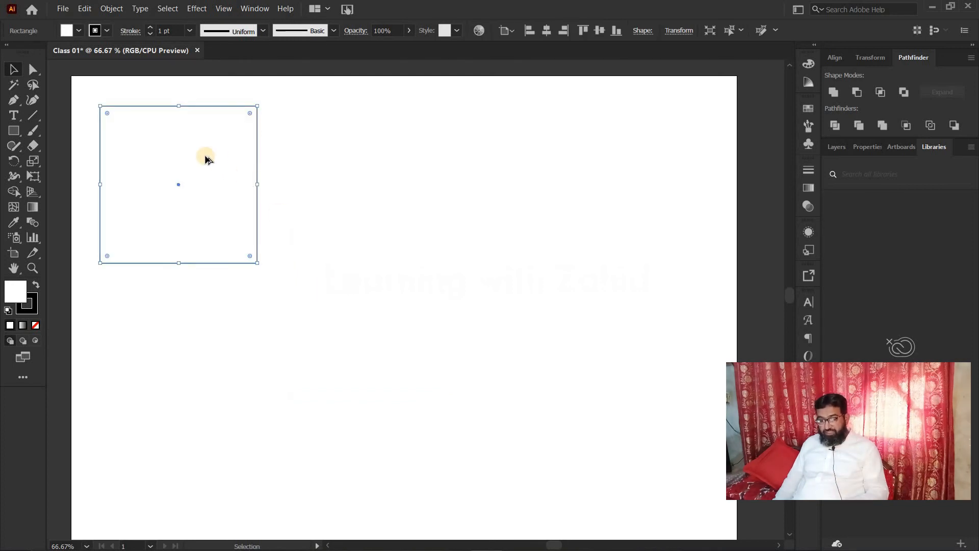
- Duplicate the square directly to its right, repeat the duplication, and undo the surplus copies to leave a row of three evenly spaced squares
{"action": "left_click_drag", "start_coordinate": [207, 158], "coordinate": [369, 150]}
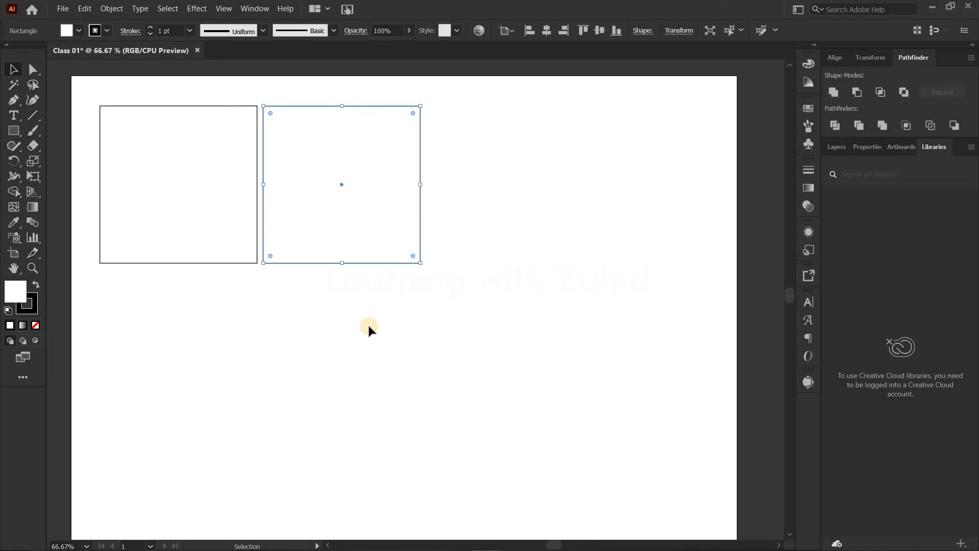
{"action": "key", "text": "a"}
{"action": "key", "text": "ctrl+d"}
{"action": "key", "text": "ctrl+d"}
{"action": "key", "text": "ctrl+d"}
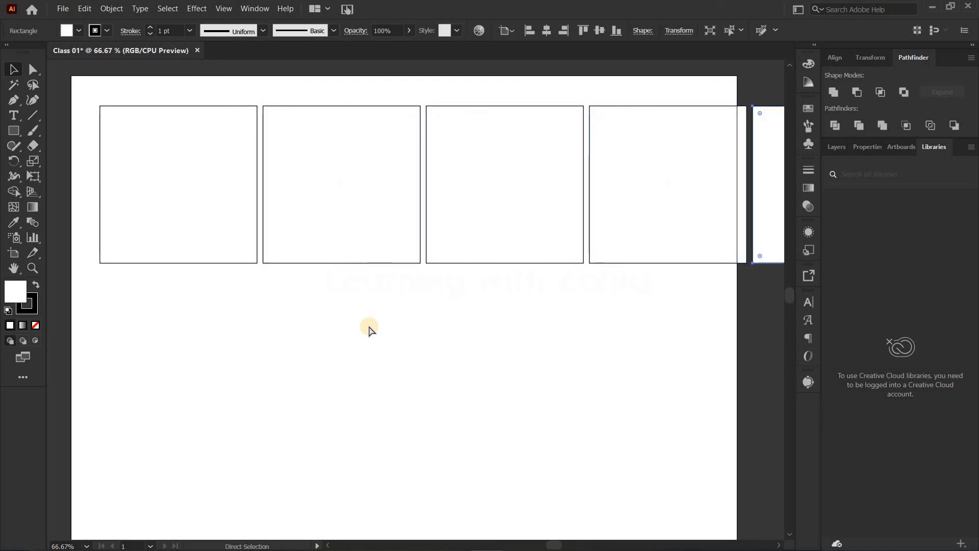
{"action": "key", "text": "ctrl+z"}
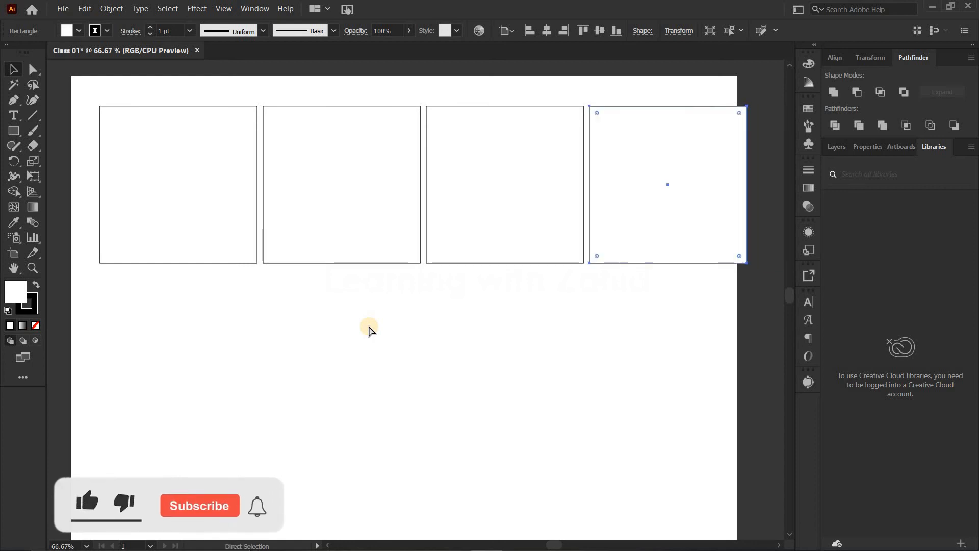
{"action": "key", "text": "ctrl+z"}
{"action": "key", "text": "v"}
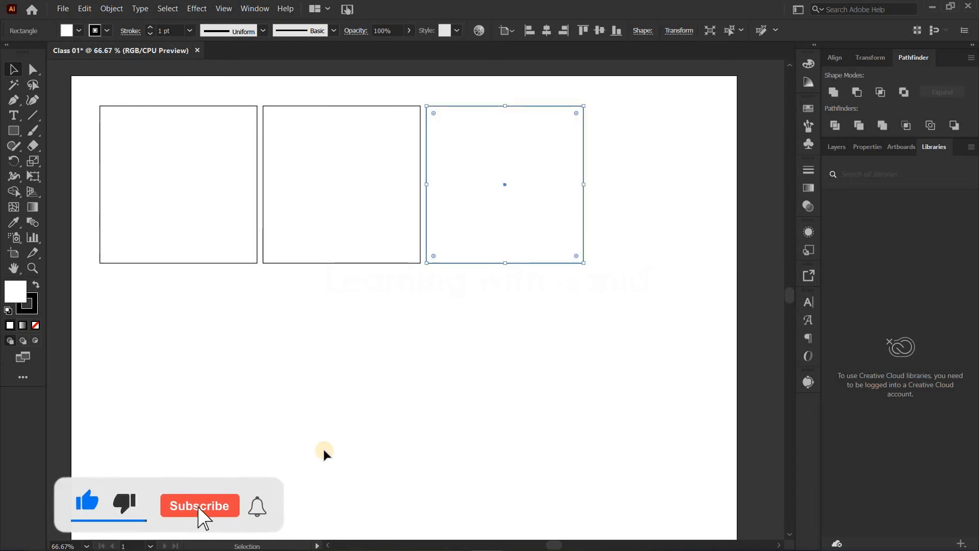
- Practise selecting the left and right squares one at a time and both together, and clear the selection
{"action": "left_click", "coordinate": [334, 333]}
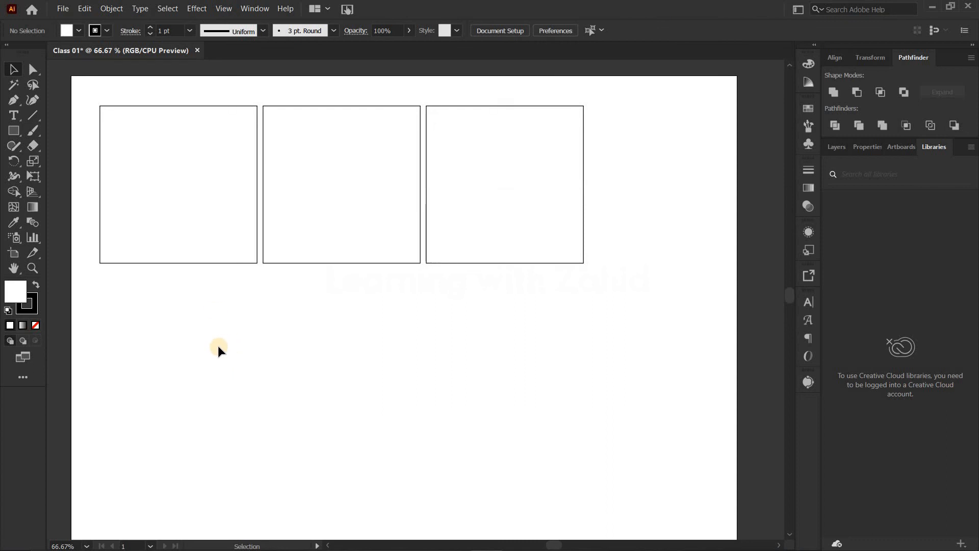
{"action": "left_click", "coordinate": [202, 178]}
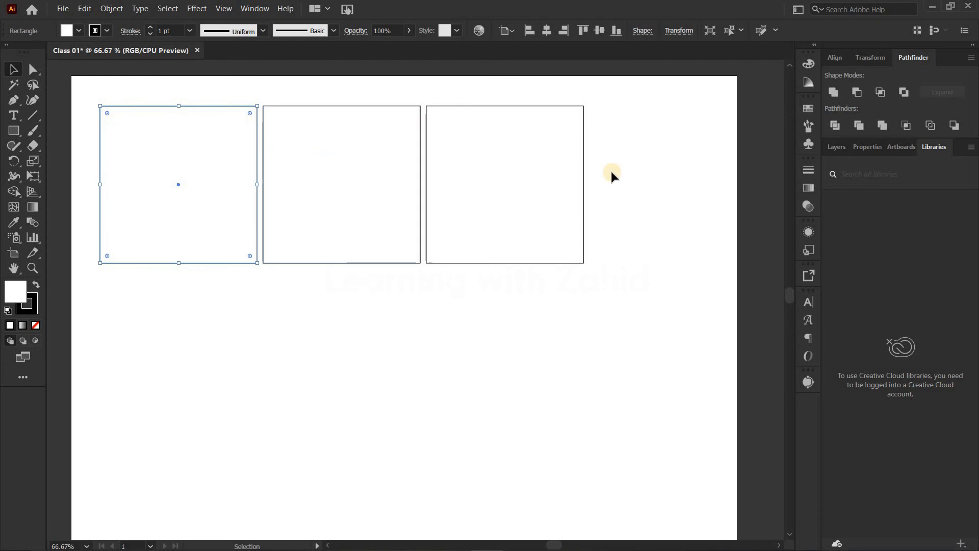
{"action": "left_click", "coordinate": [557, 175]}
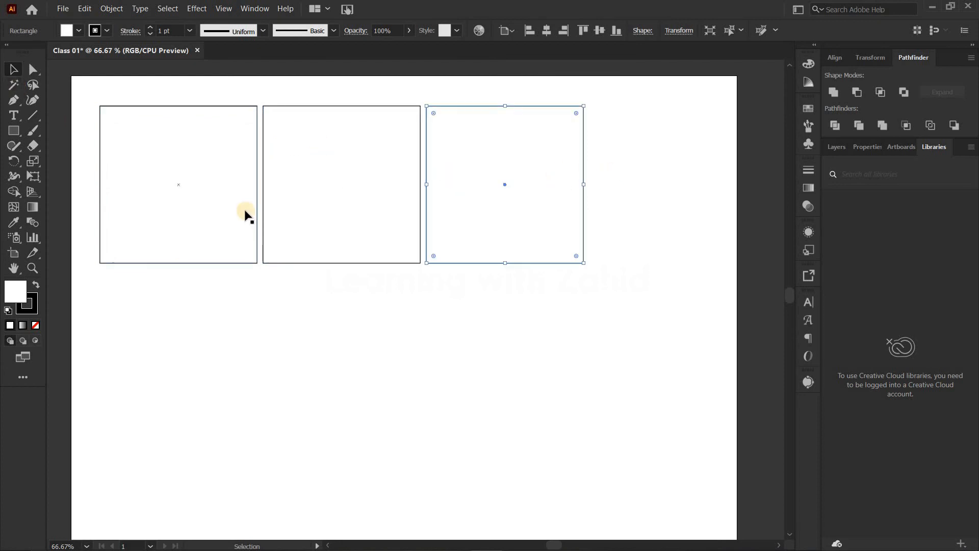
{"action": "left_click", "coordinate": [219, 196]}
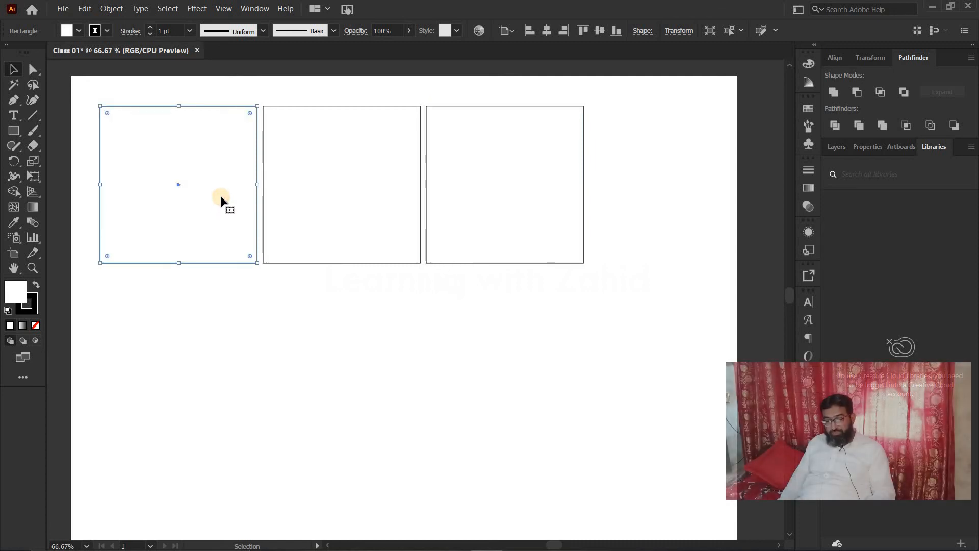
{"action": "left_click", "coordinate": [506, 173], "text": "shift"}
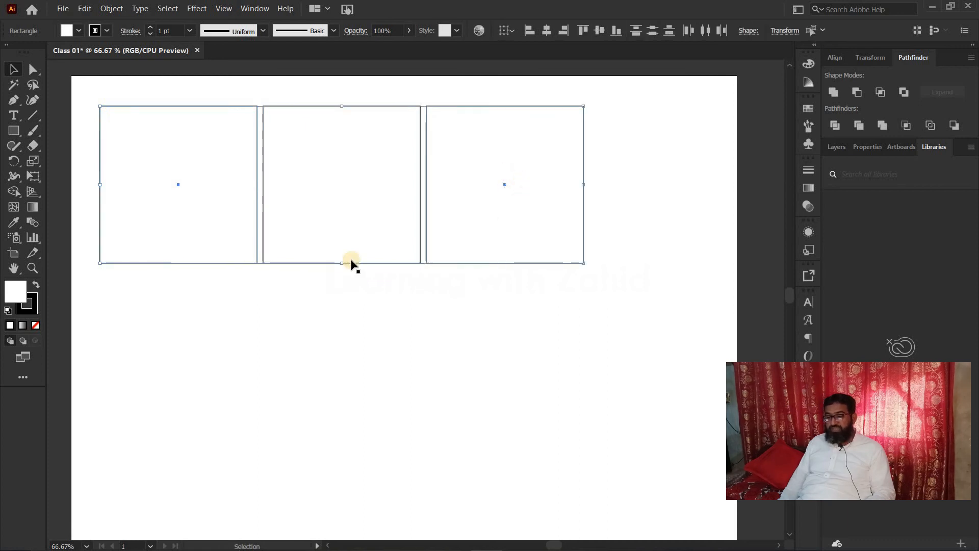
{"action": "left_click", "coordinate": [335, 370]}
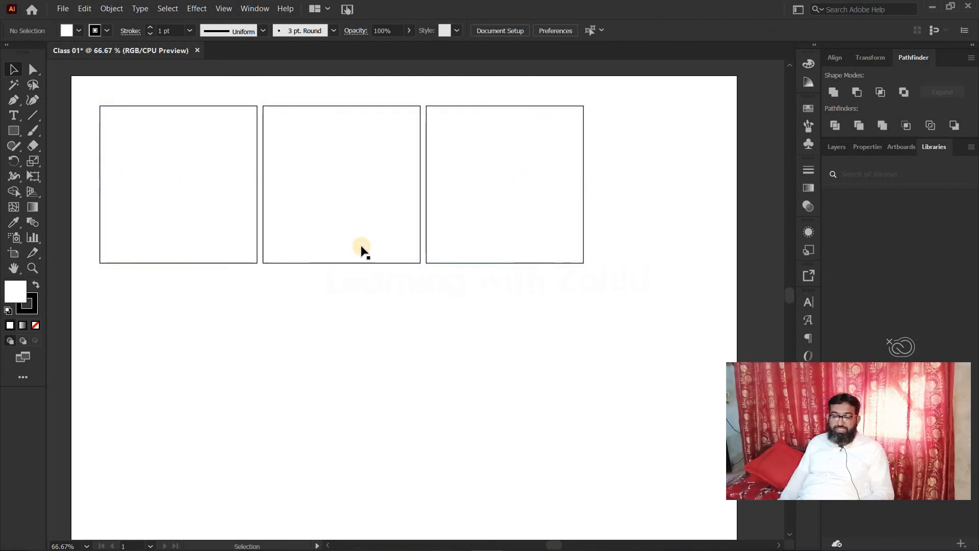
- Select the left and middle squares together, move them straight down below the row, and deselect them
{"action": "left_click", "coordinate": [201, 218]}
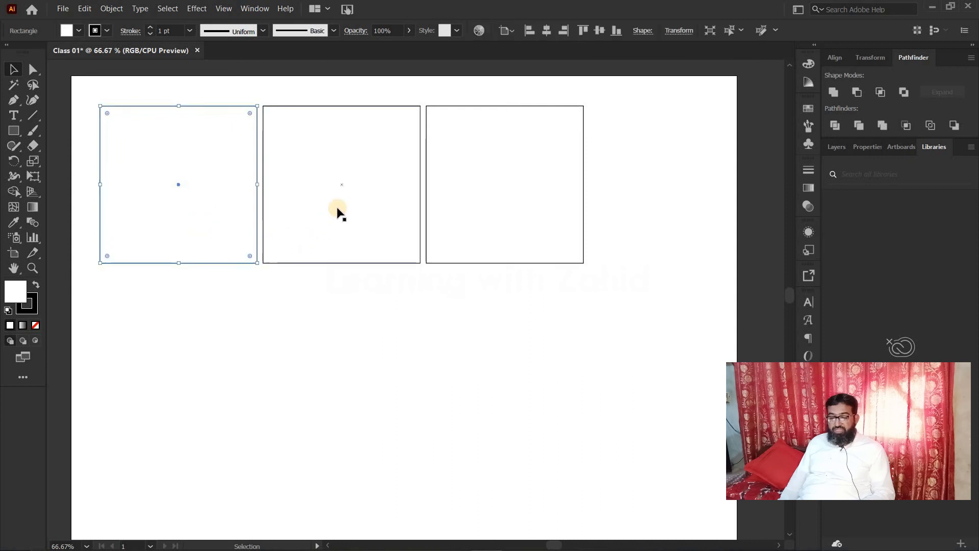
{"action": "left_click", "coordinate": [330, 146], "text": "shift"}
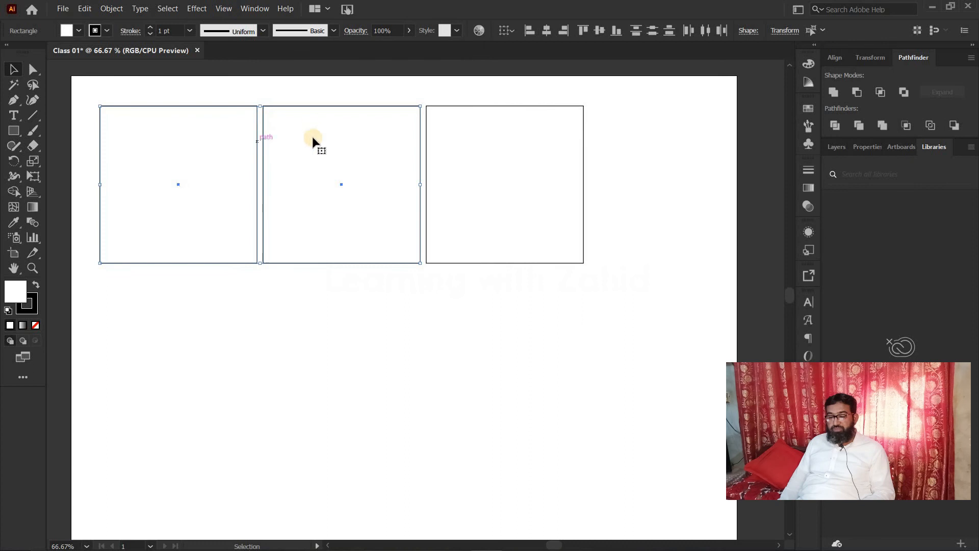
{"action": "left_click_drag", "start_coordinate": [314, 133], "coordinate": [314, 307]}
{"action": "left_click", "coordinate": [494, 349]}
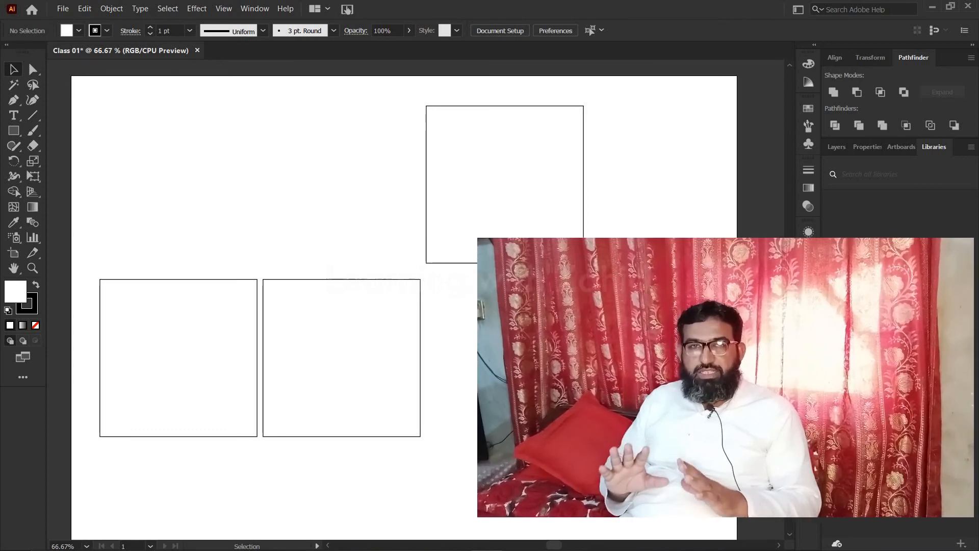